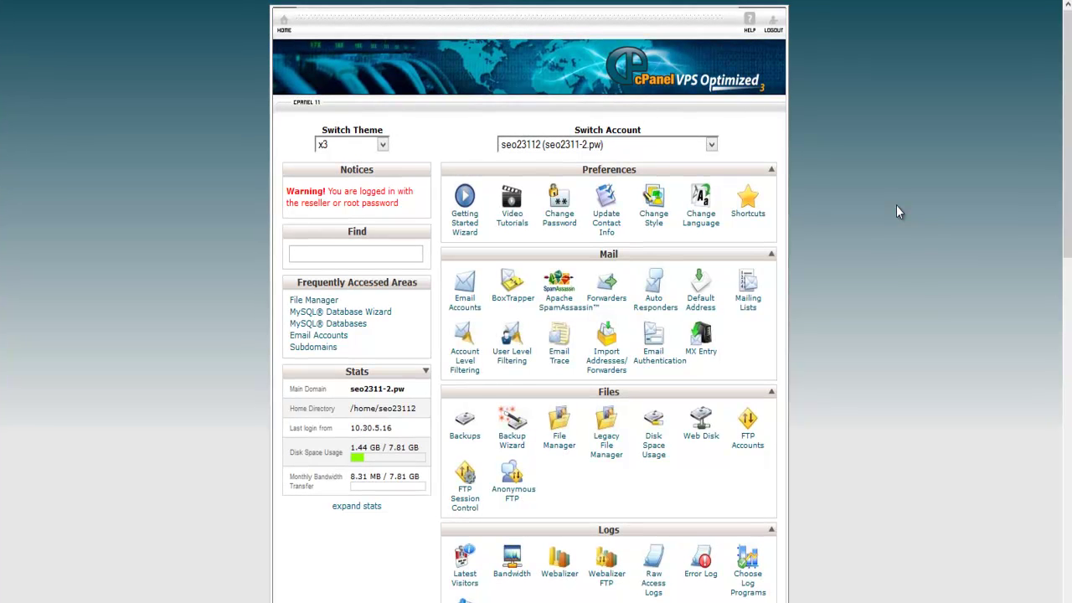
Open File Manager from the Files section of the cPanel home page.
scroll(886, 205, "down", 2)
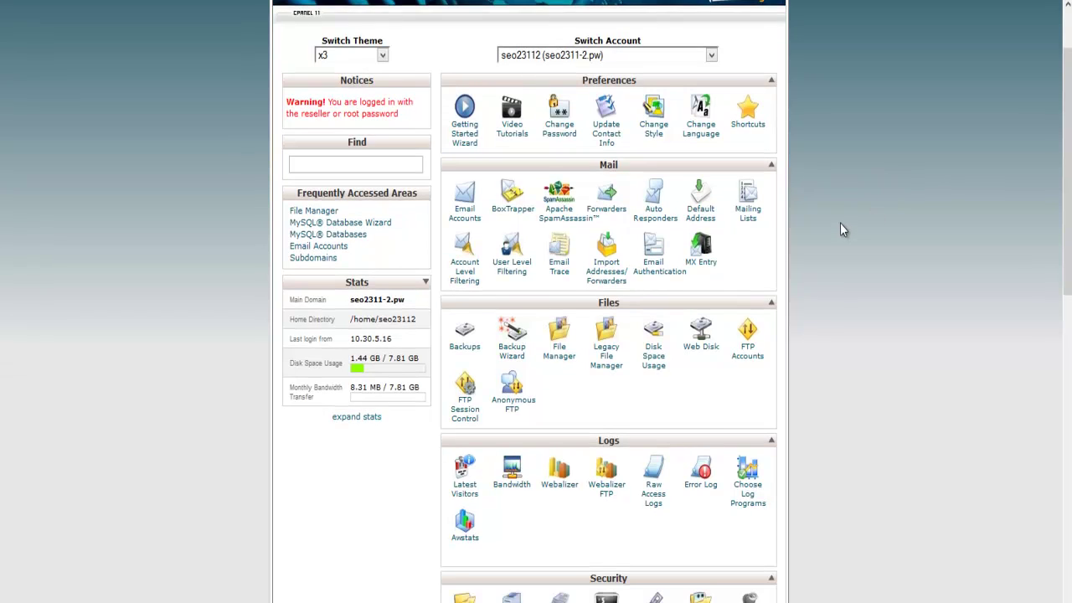
scroll(836, 220, "down", 2)
left_click(565, 276)
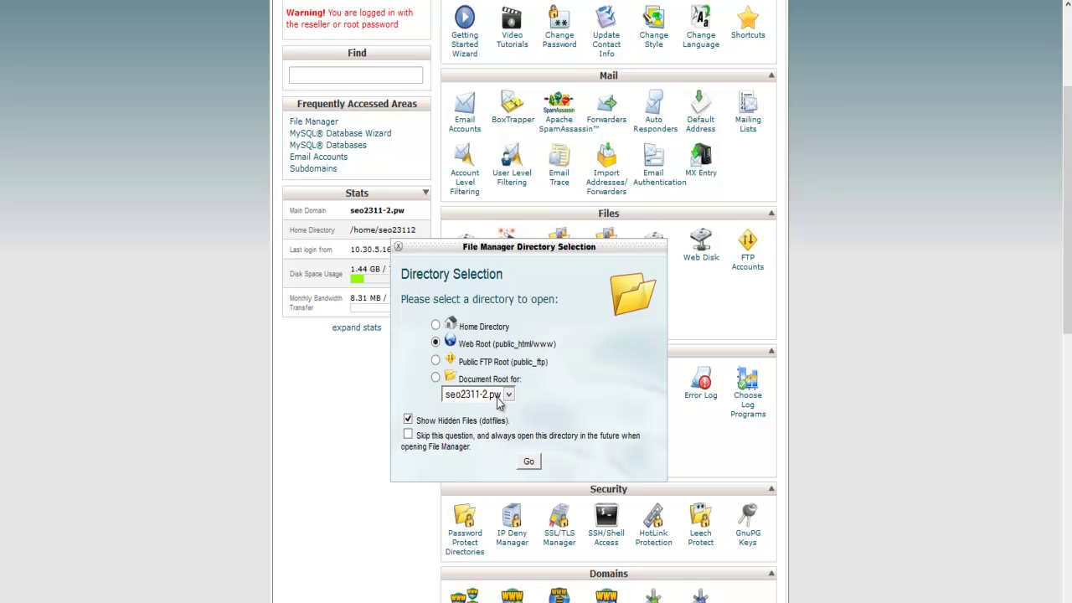
Keep Web Root and the current domain, and open File Manager at public_html.
left_click(508, 395)
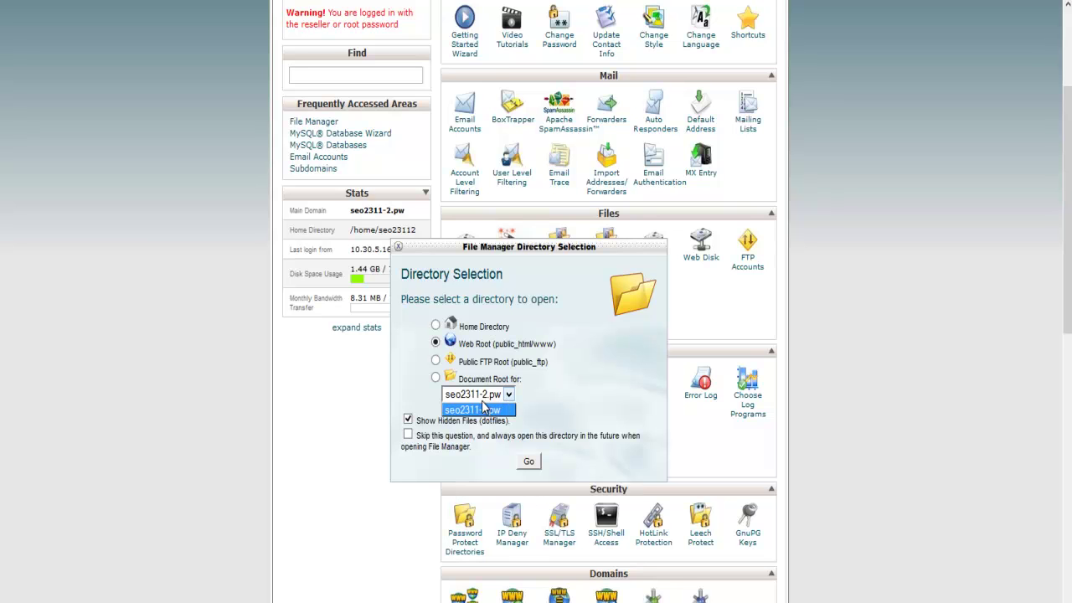
left_click(557, 391)
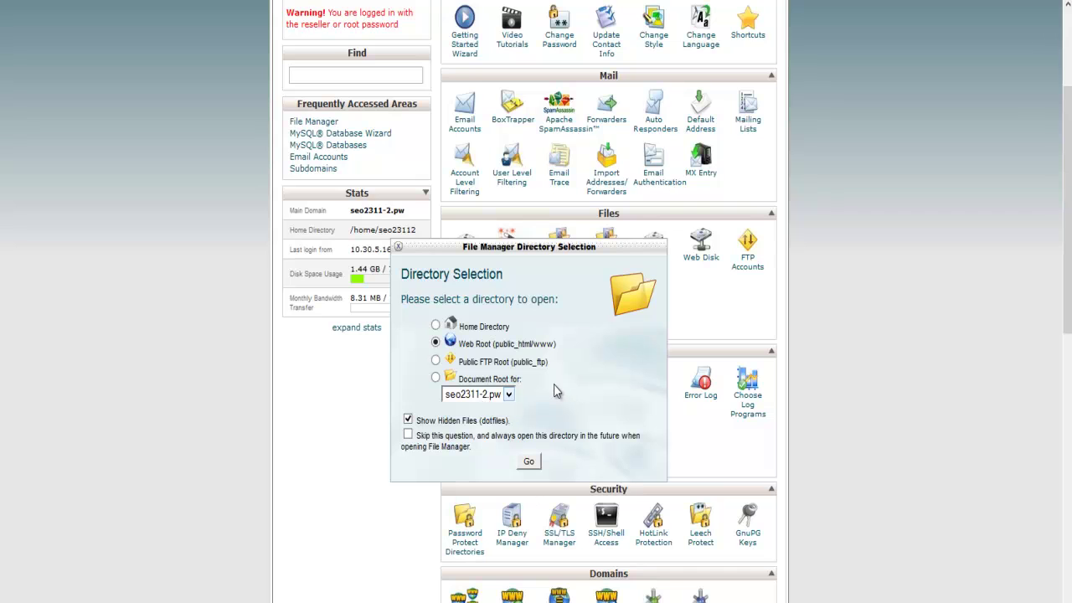
left_click(510, 402)
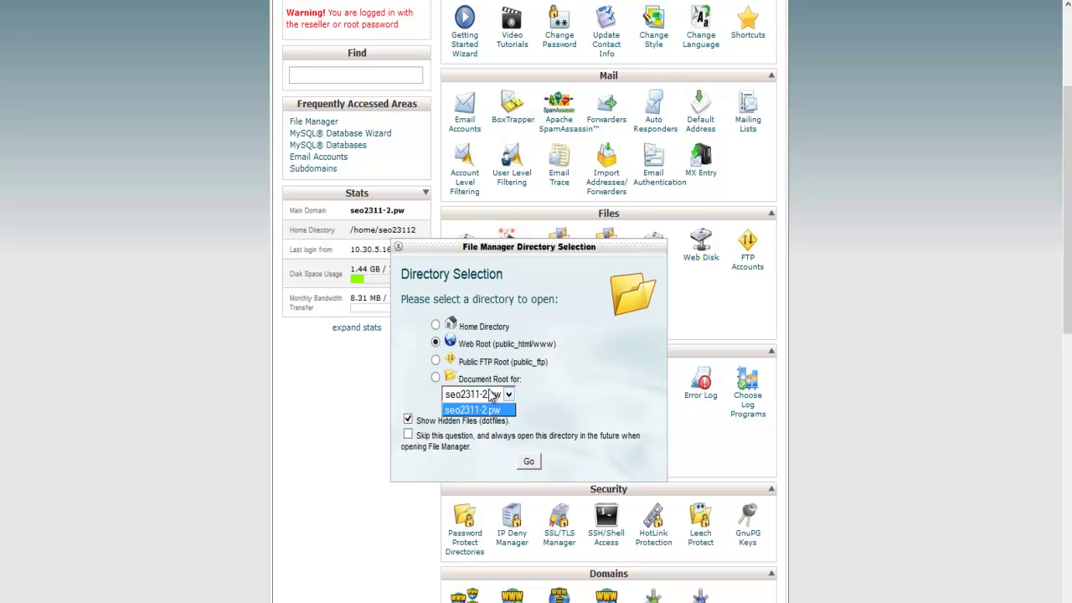
left_click(536, 401)
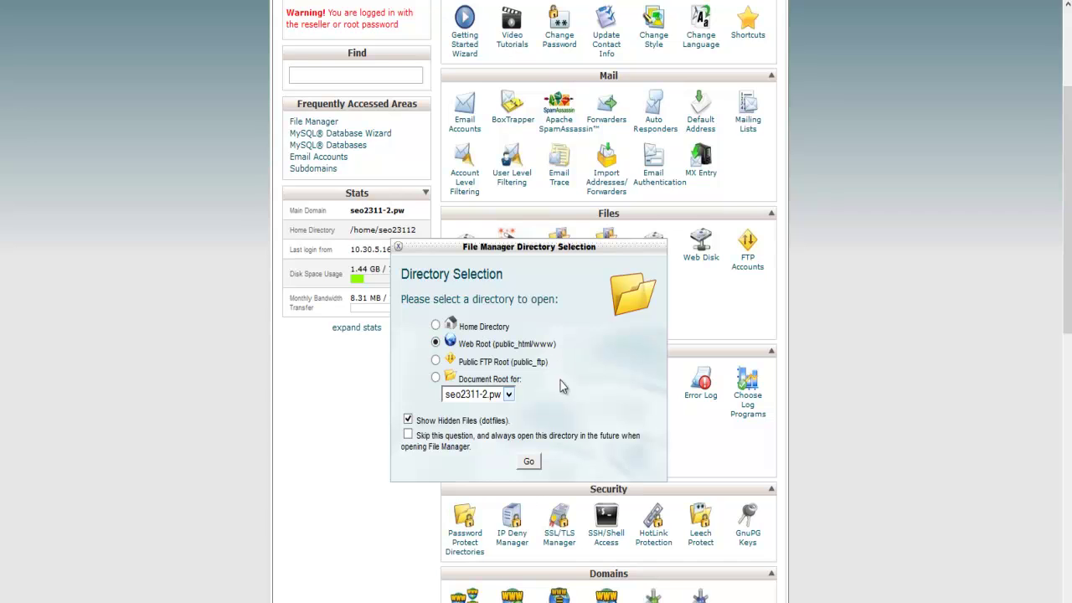
left_click(535, 466)
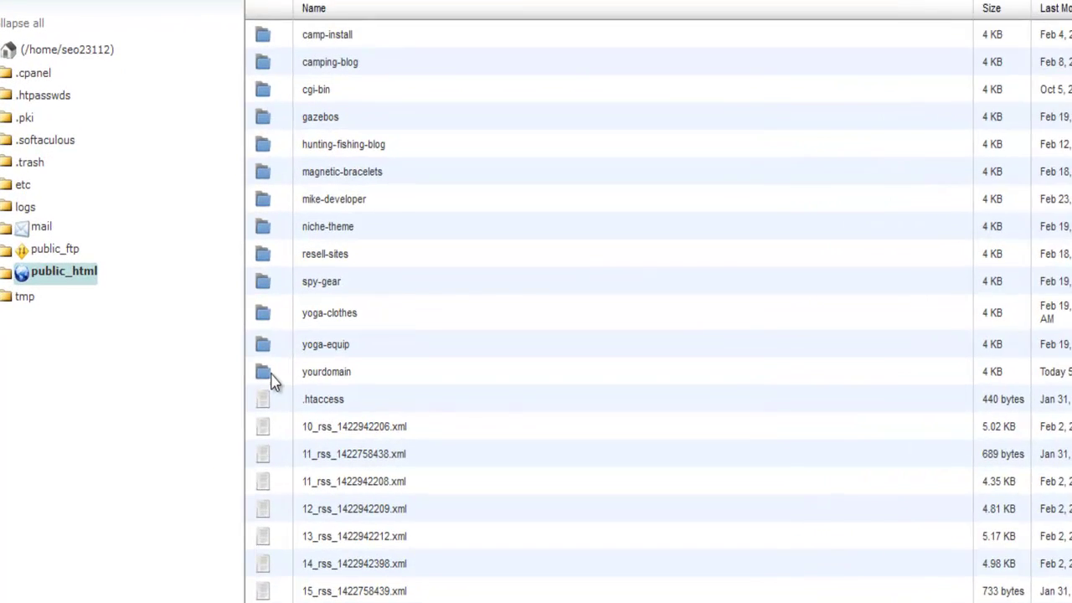
Open the empty yourdomain folder in public_html and start an upload into it.
left_click(235, 395)
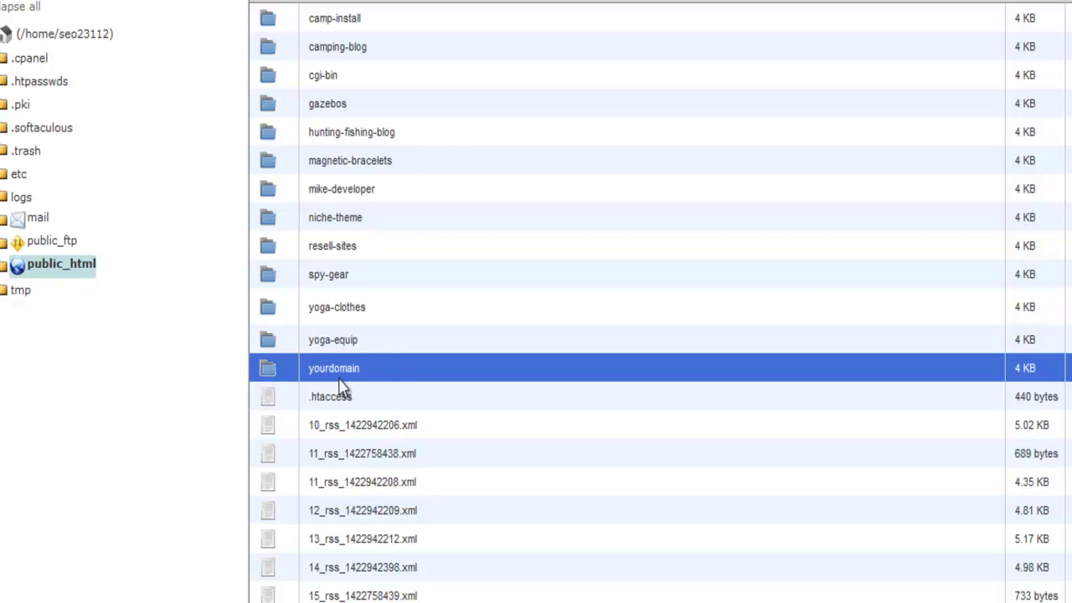
double_click(270, 371)
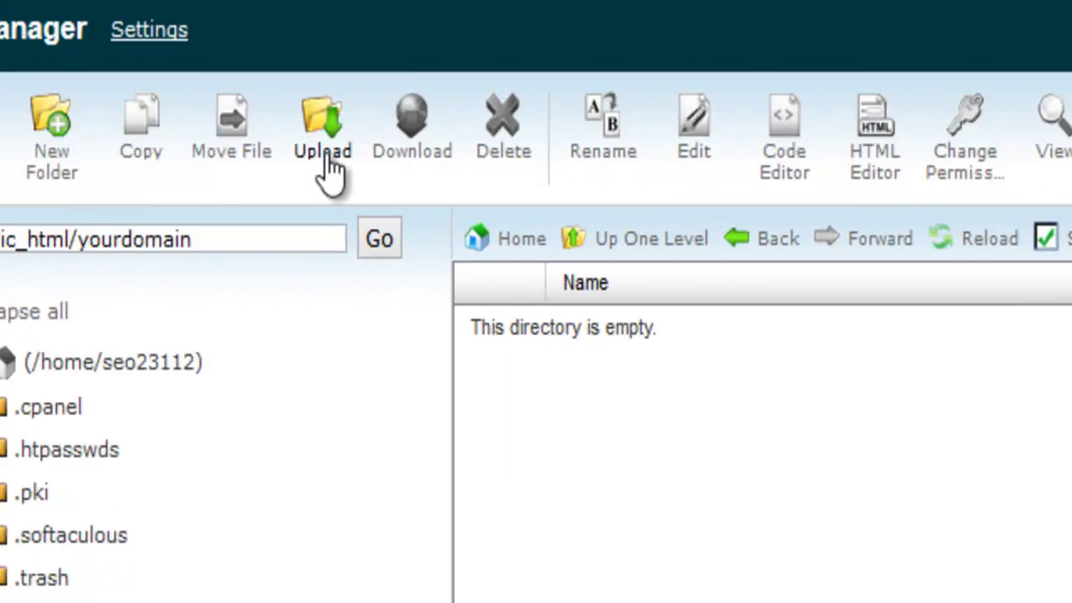
left_click(213, 38)
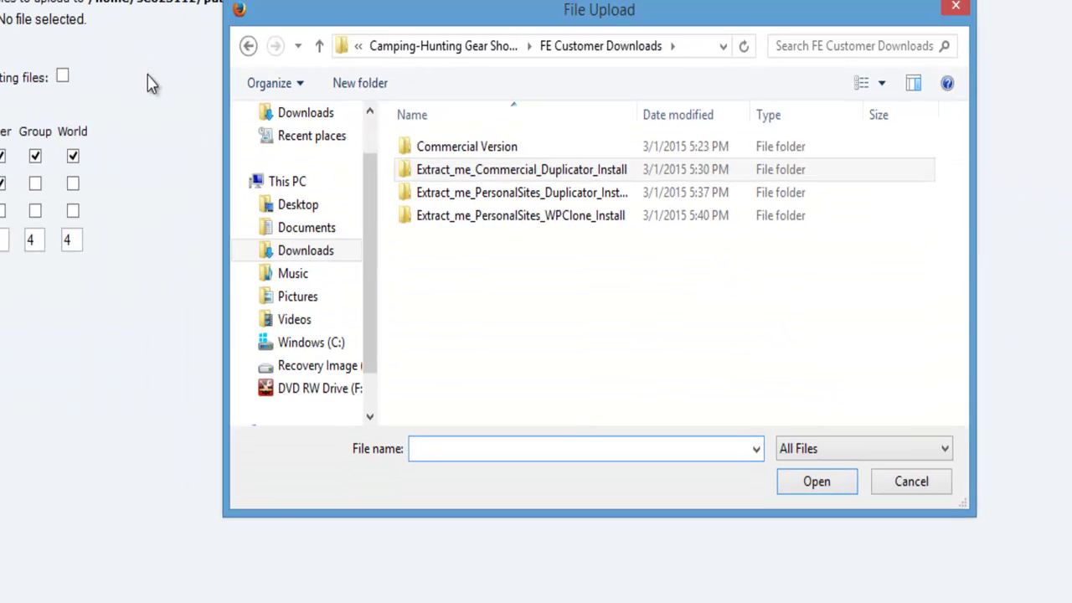
Upload the Duplicator package zip from the Extract_me_Commercial_Duplicator_Install folder.
left_click(515, 199)
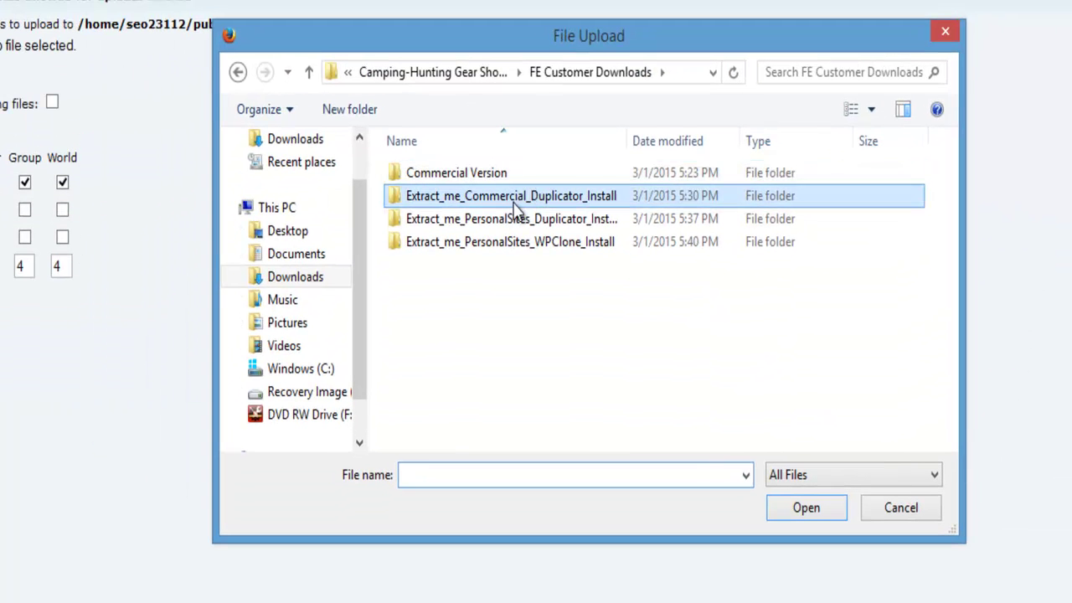
left_click(490, 218)
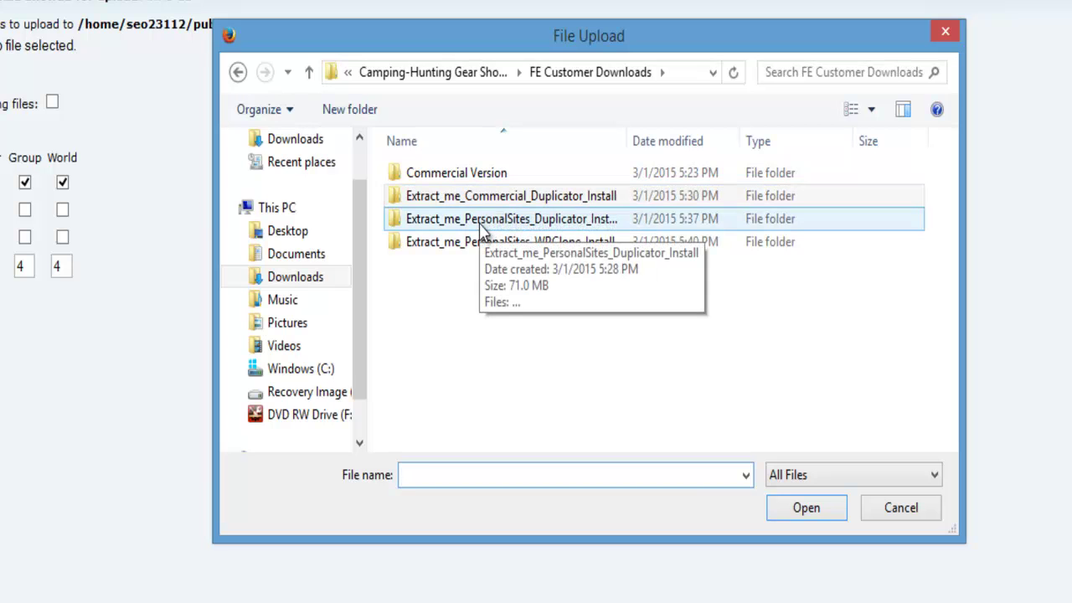
left_click(479, 201)
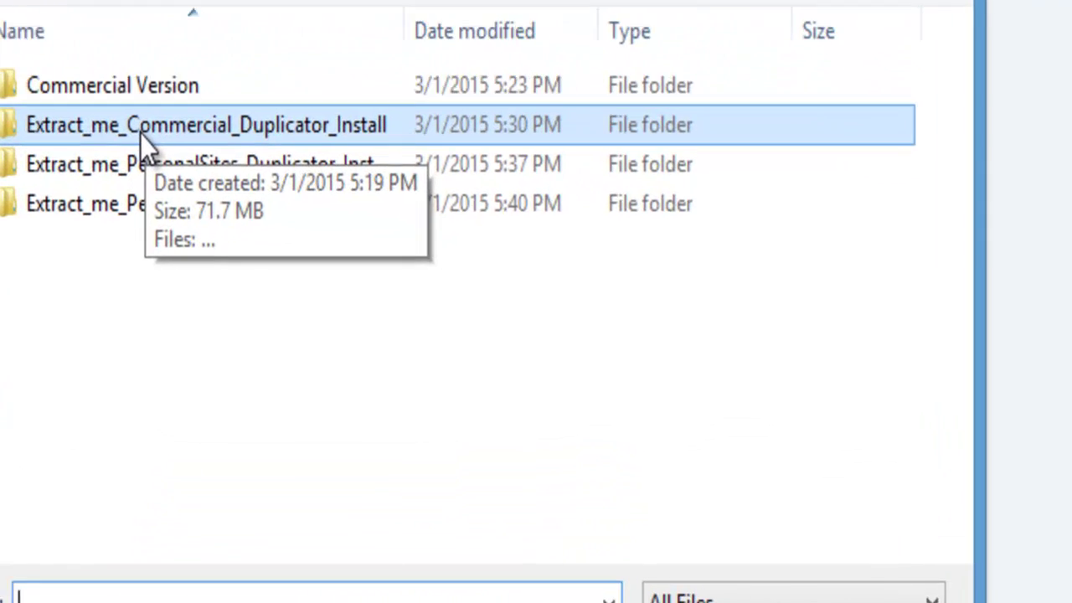
double_click(477, 201)
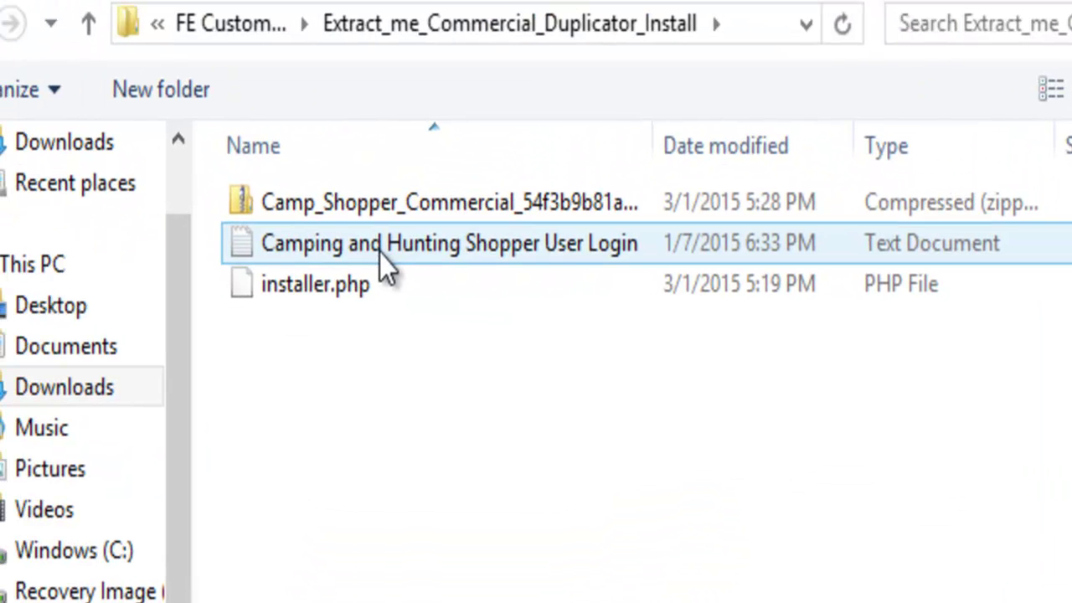
left_click(176, 131)
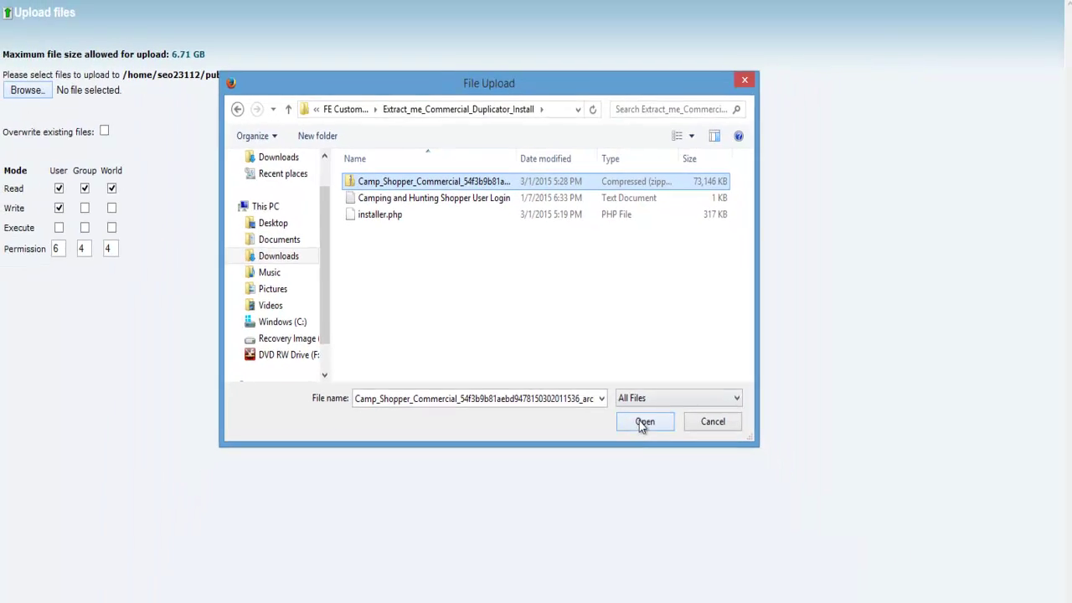
left_click(639, 421)
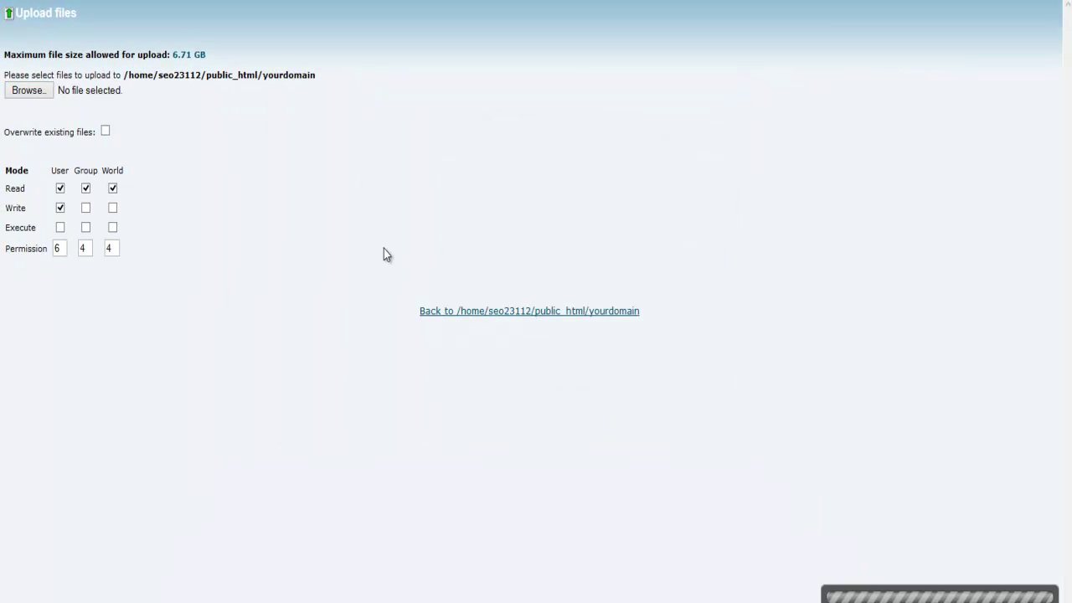
Upload installer.php into the yourdomain folder as well.
left_click(39, 97)
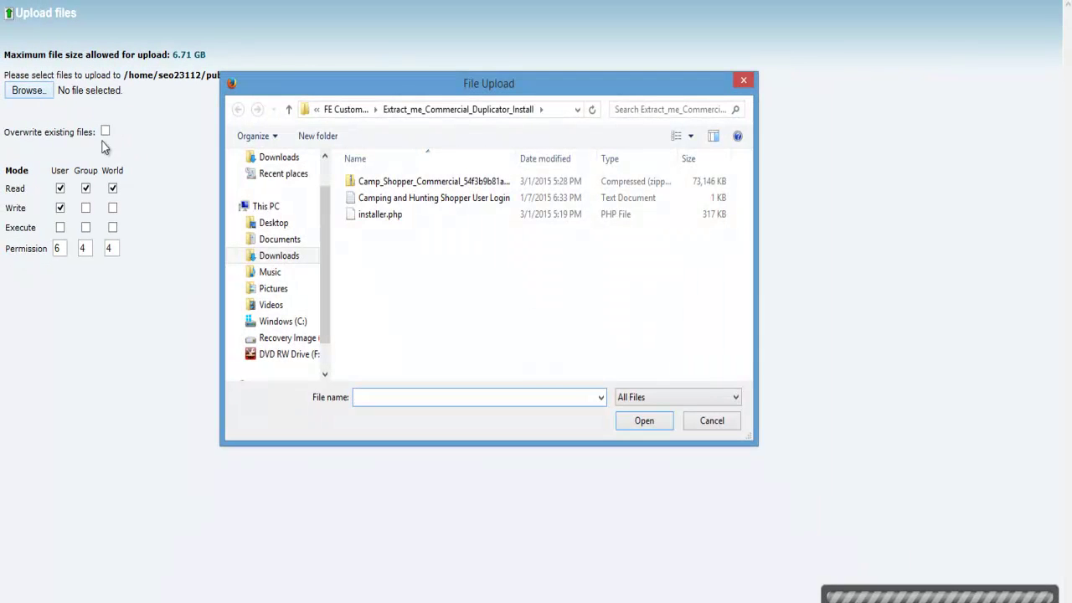
left_click(377, 216)
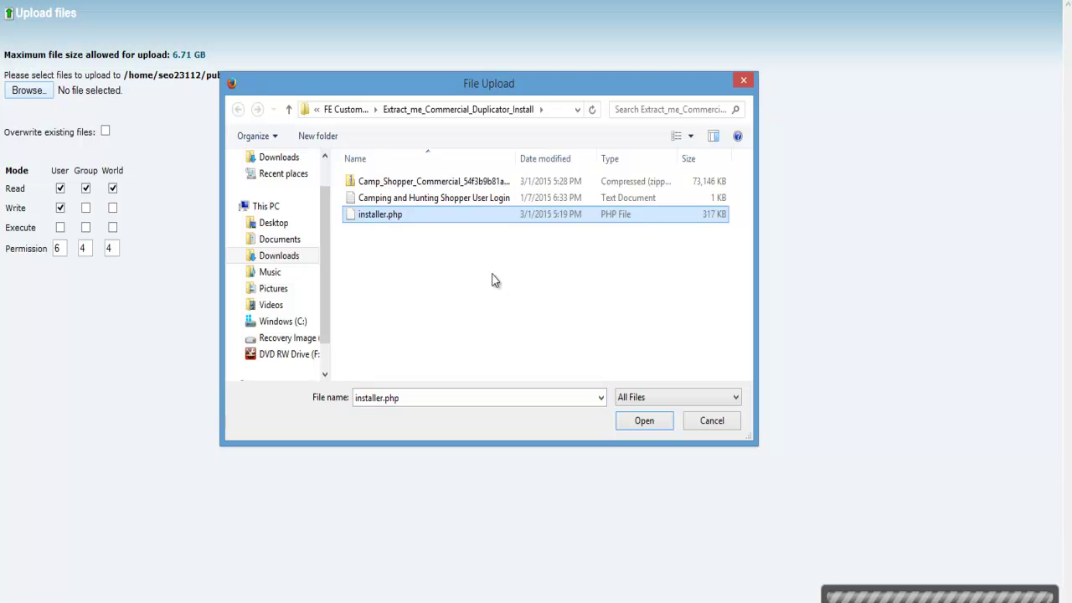
left_click(627, 421)
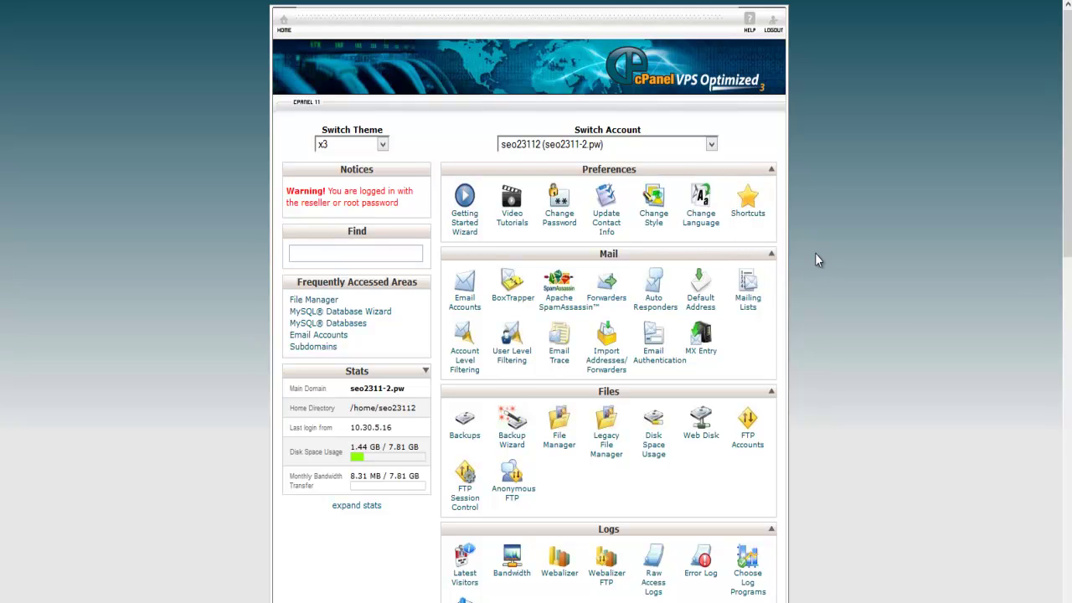
Create the database seo23112_camp3 using camp3 in the MySQL Database Wizard.
scroll(815, 259, "down", 4)
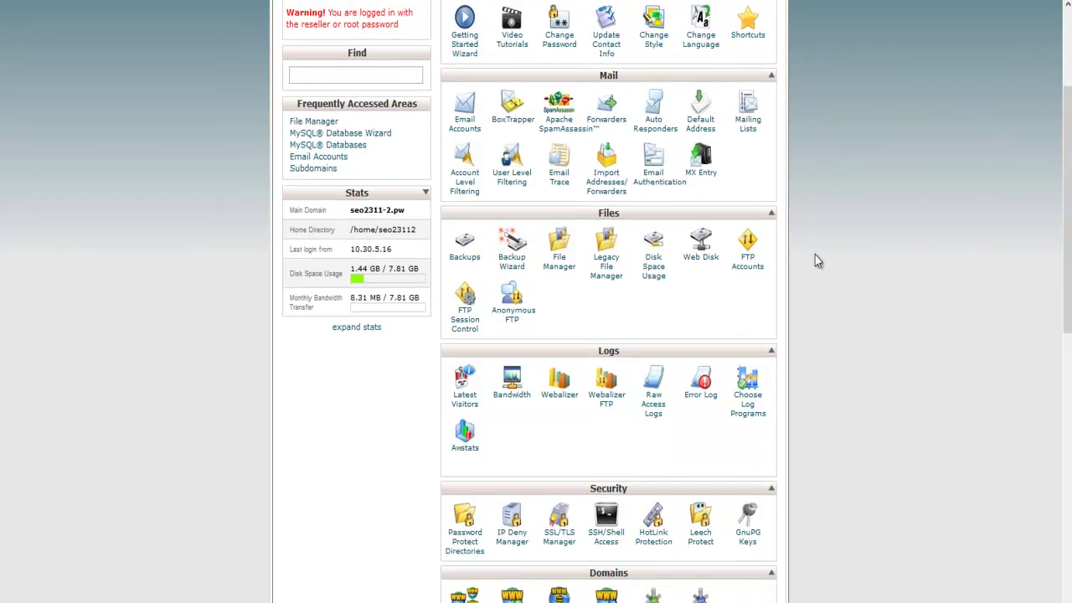
scroll(816, 263, "down", 2)
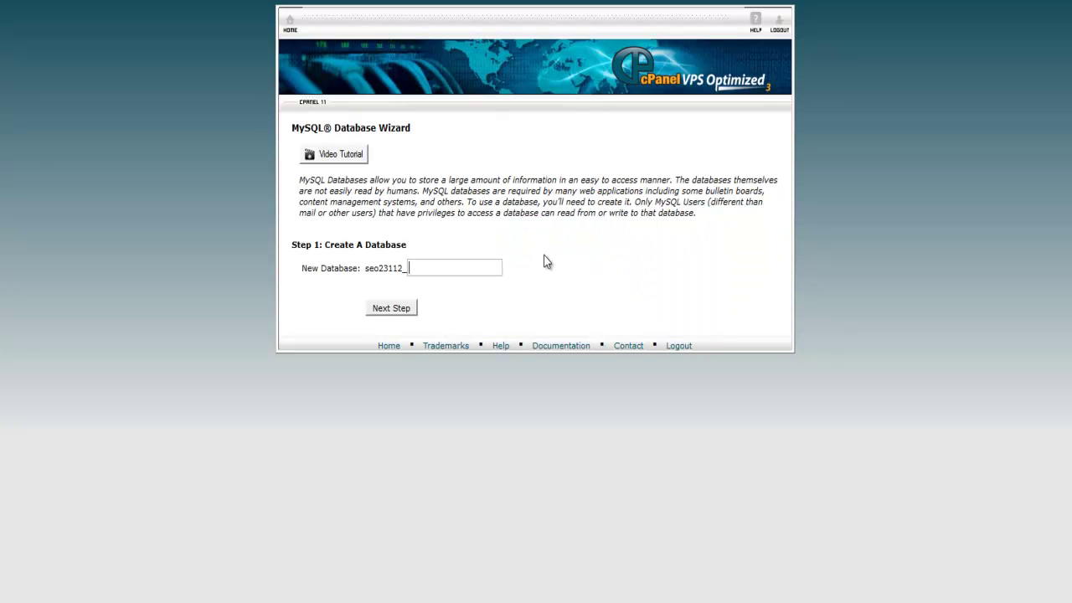
type("camp3")
left_click(402, 311)
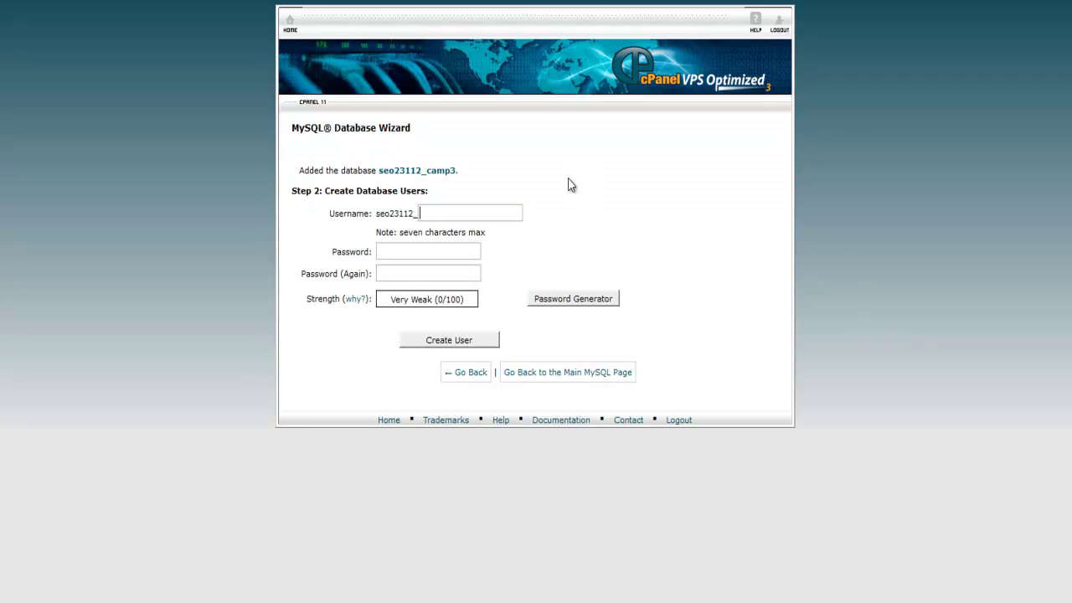
Create user camp3 with a copied, very strong generated password in both fields.
type("cam")
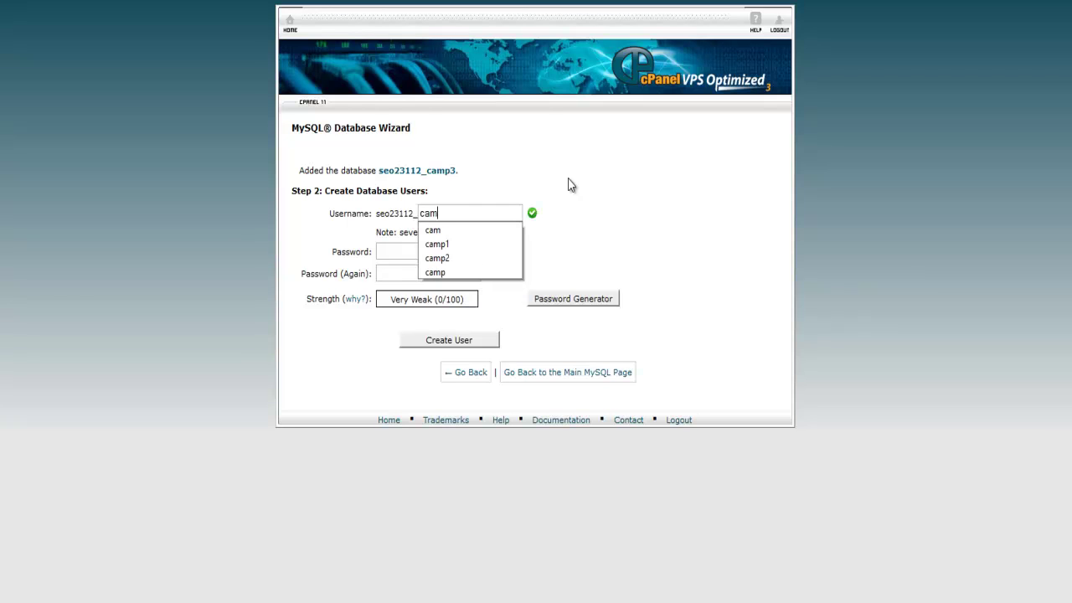
type("p3")
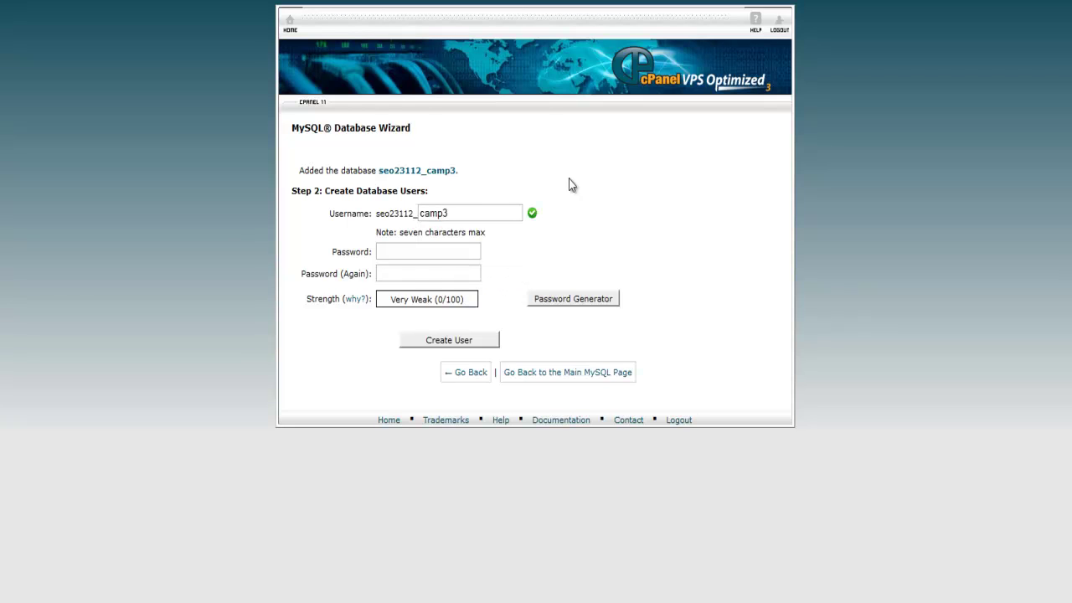
left_click(563, 297)
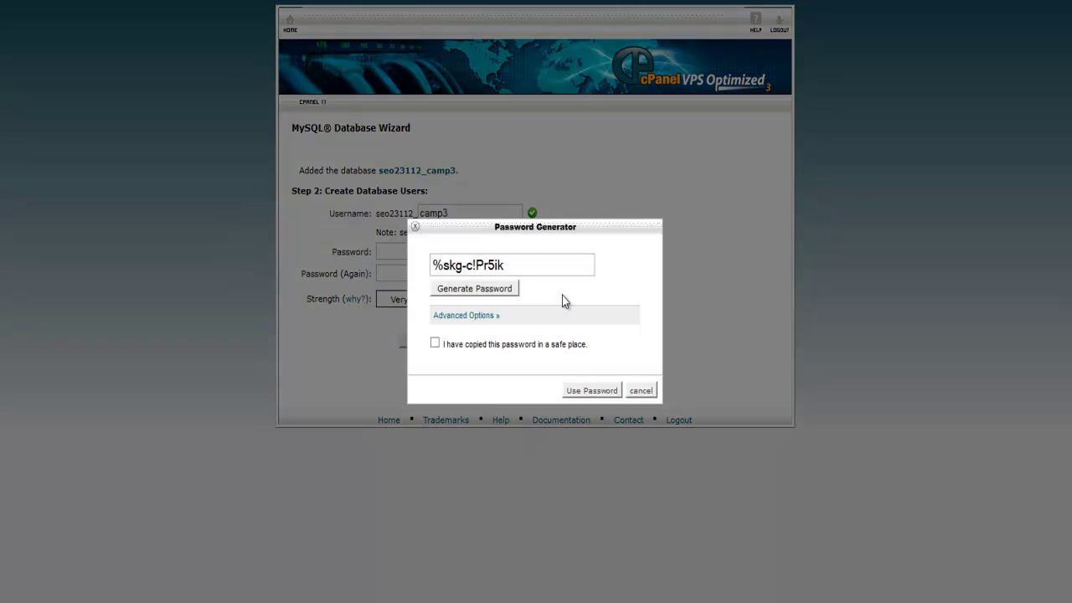
left_click_drag(432, 265, 537, 264)
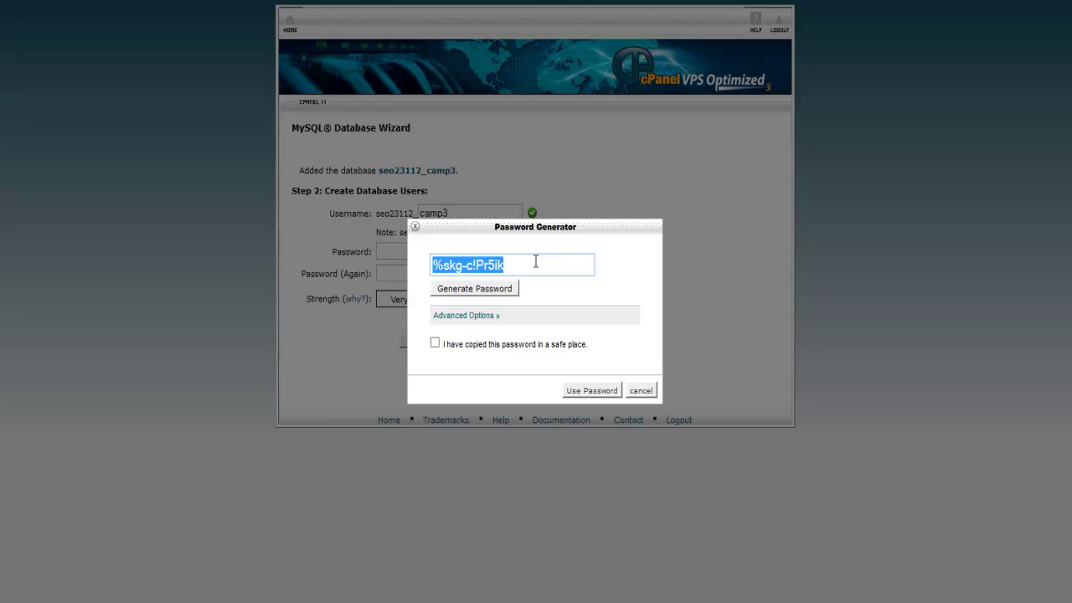
left_click(536, 262)
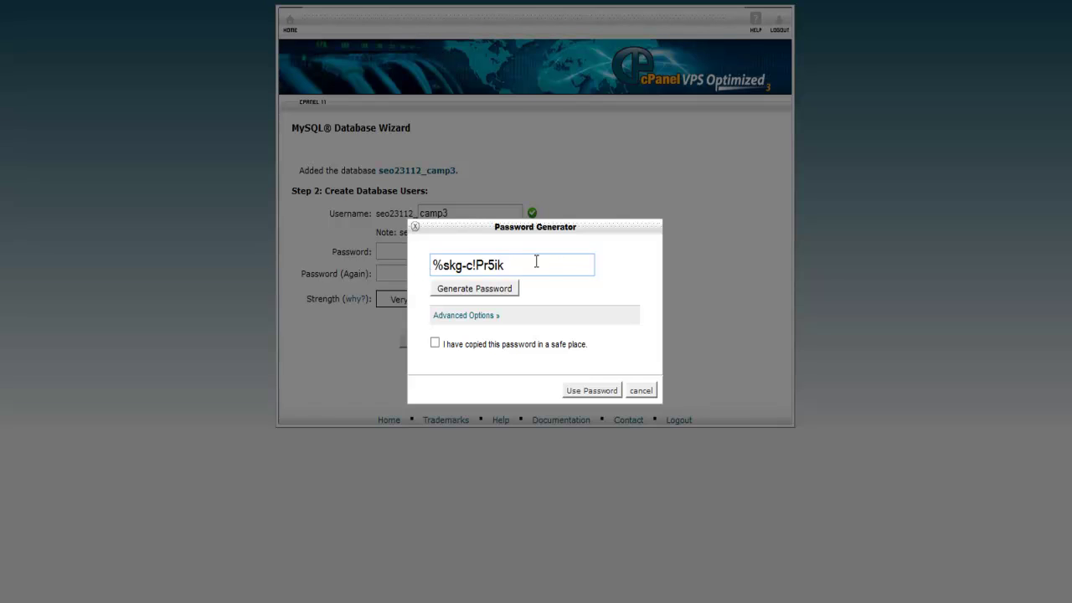
left_click(437, 344)
left_click(596, 391)
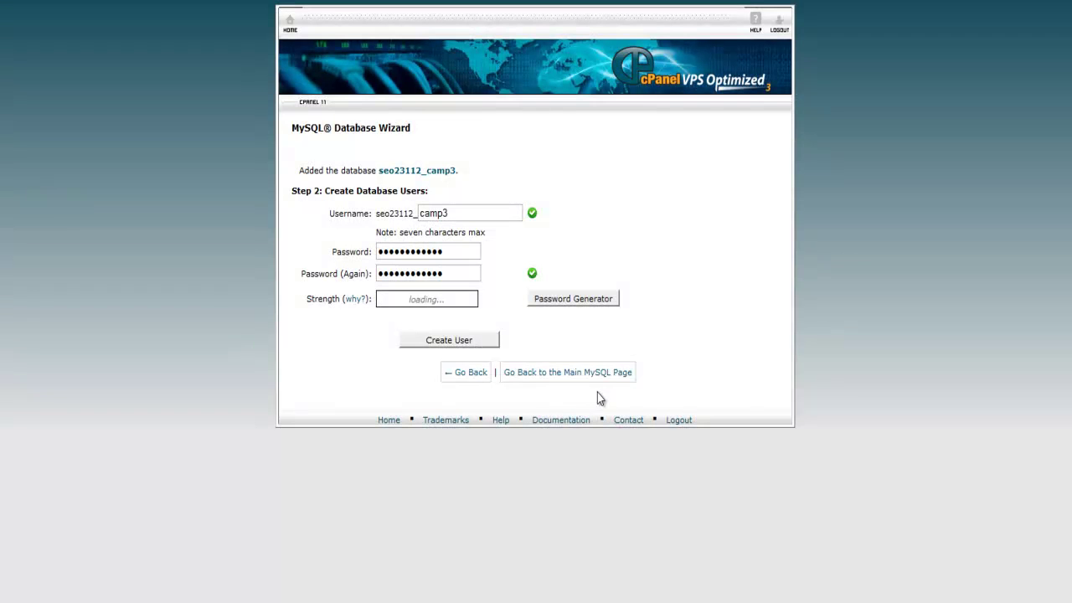
left_click(437, 343)
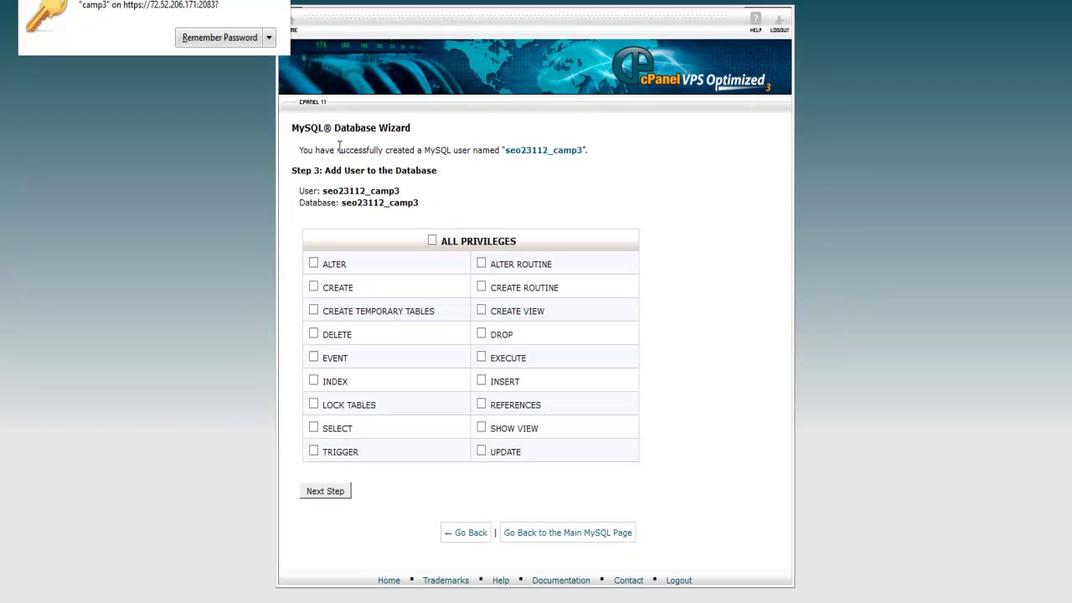
Dismiss the browser's save-password prompt and select the database name text on Step 3.
left_click(235, 33)
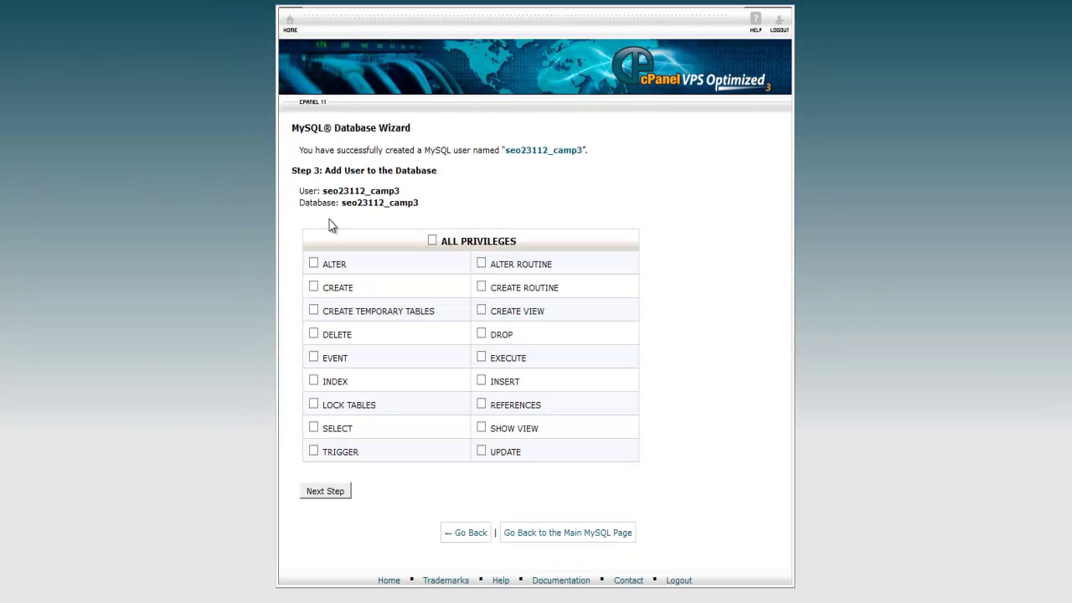
left_click_drag(346, 205, 433, 206)
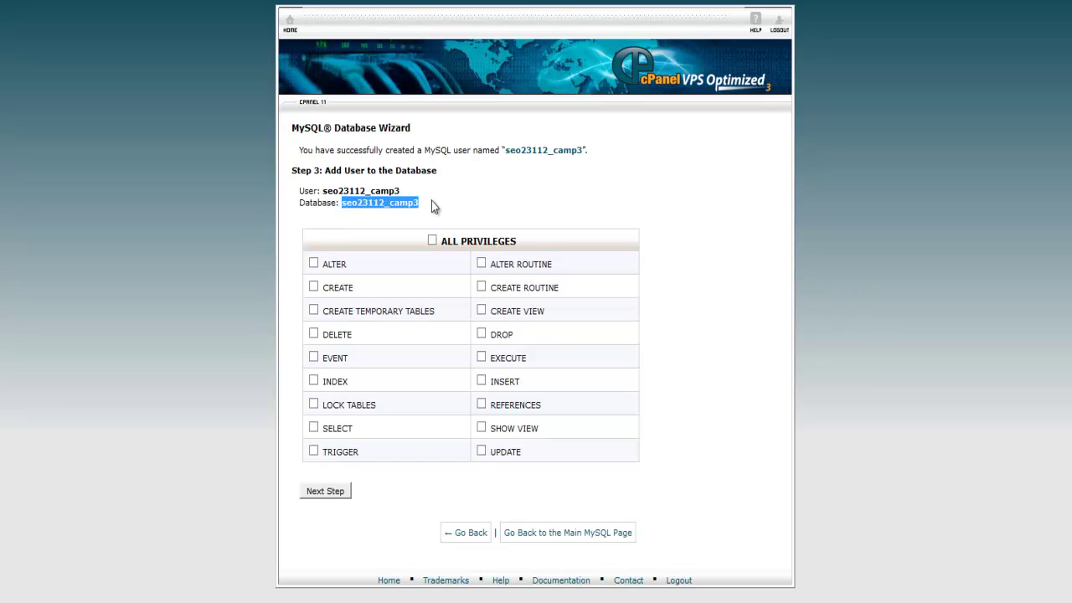
left_click(421, 202)
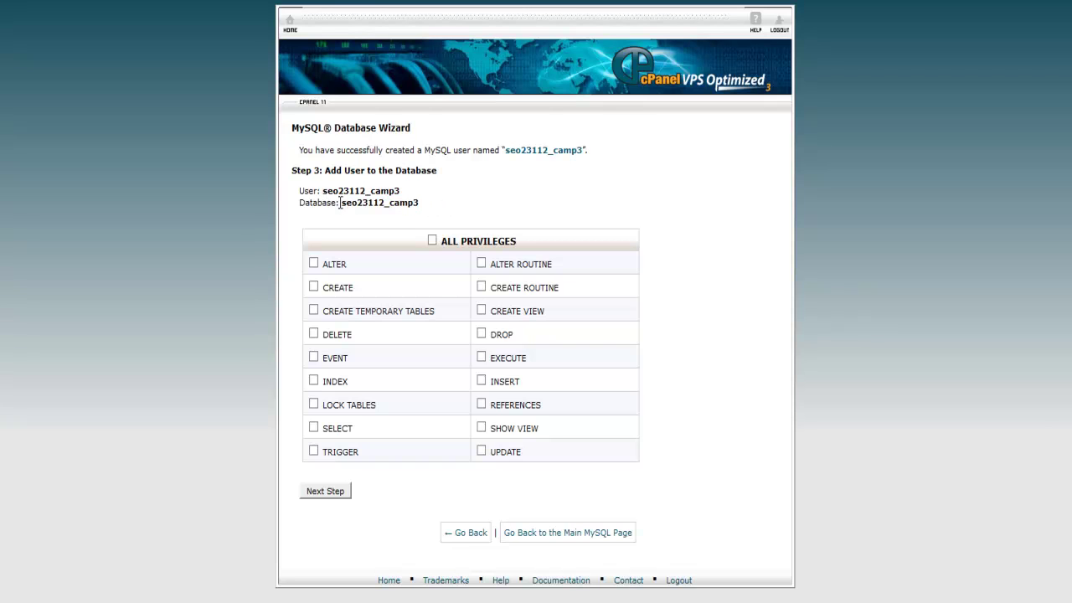
left_click_drag(391, 198, 420, 205)
left_click(409, 199)
left_click_drag(343, 202, 418, 202)
key("ctrl+c")
left_click(417, 202)
Grant the user ALL PRIVILEGES on seo23112_camp3, finish, and return to cPanel home.
left_click(432, 241)
left_click(337, 490)
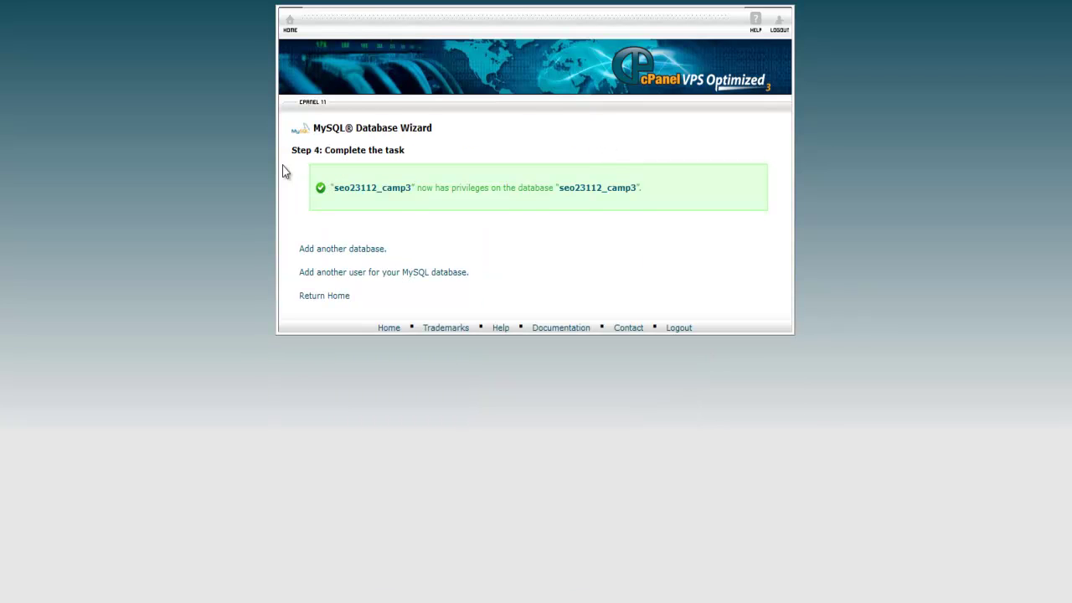
left_click(293, 31)
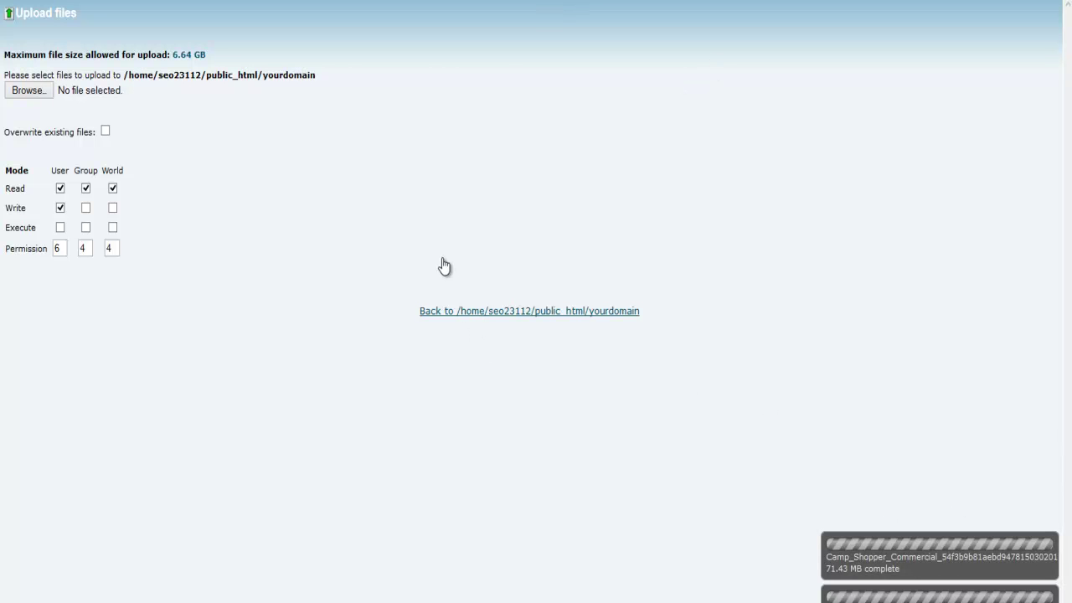
Return to the yourdomain folder and select the uploaded archive zip and installer.php.
left_click(470, 311)
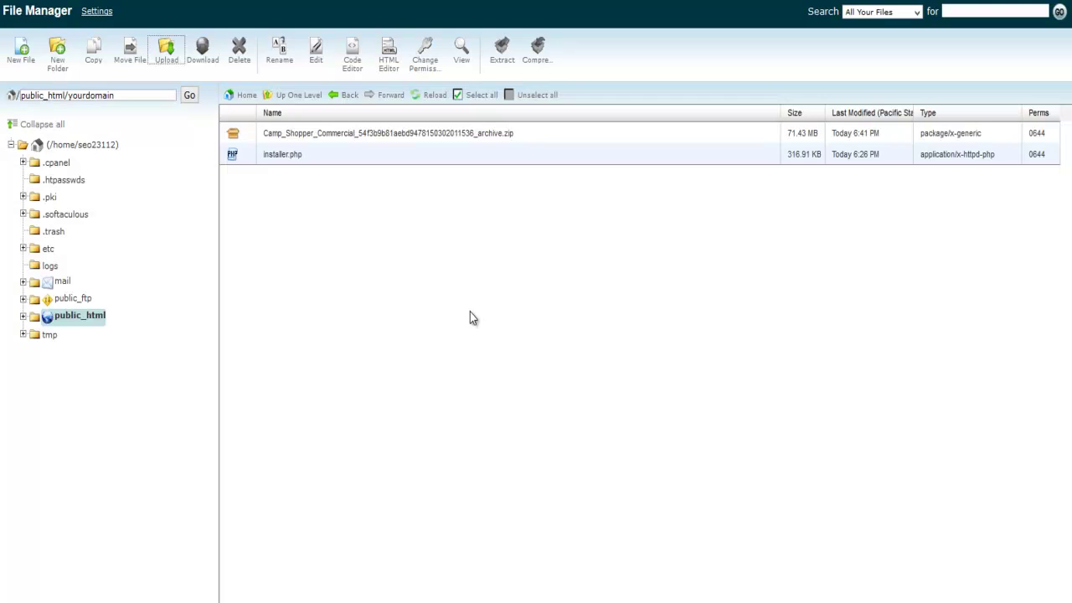
left_click(232, 137)
left_click(237, 160)
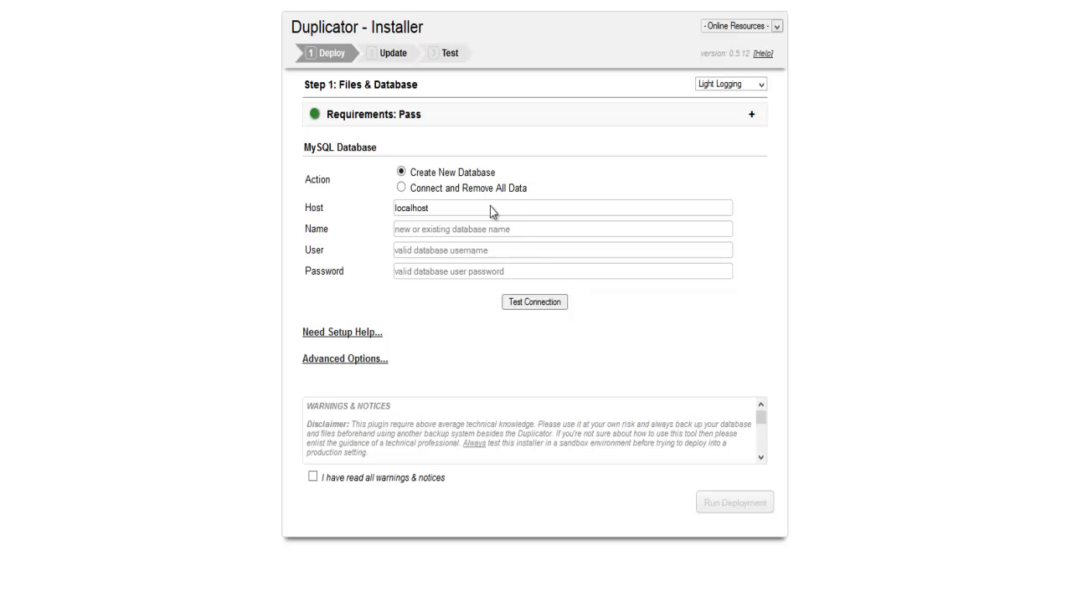
Look up the database details in the Notepad notes, then go back to the installer.
key("alt+Tab")
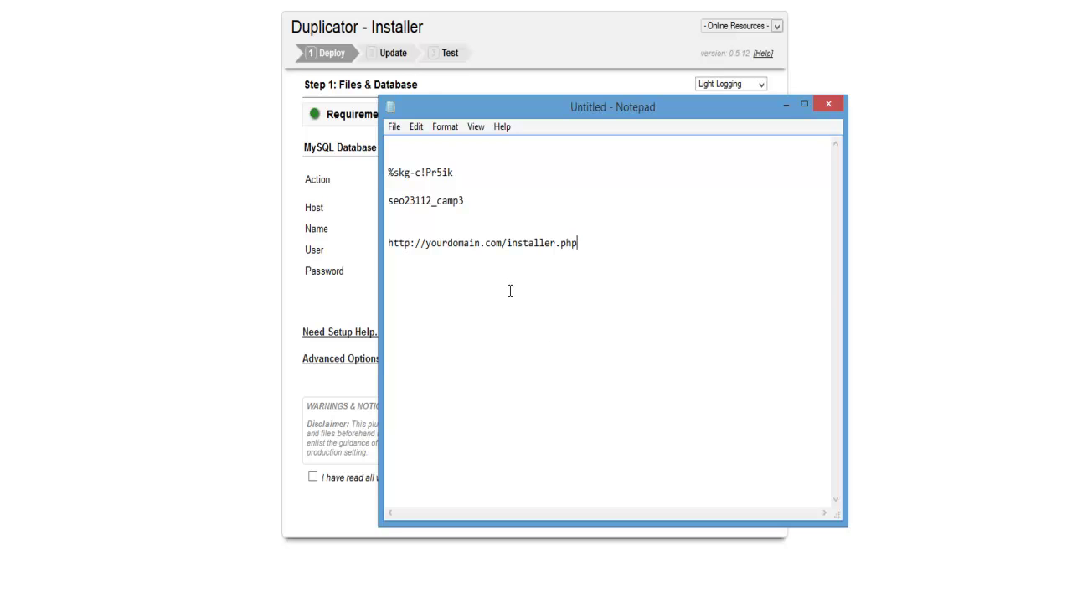
left_click_drag(426, 244, 479, 245)
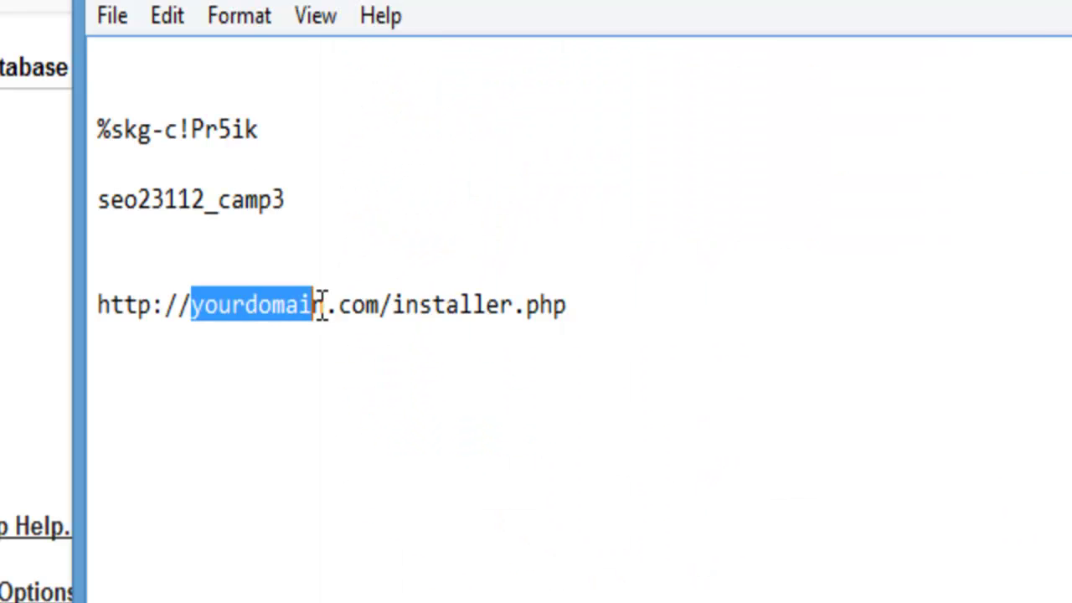
left_click_drag(320, 305, 371, 301)
left_click(366, 305)
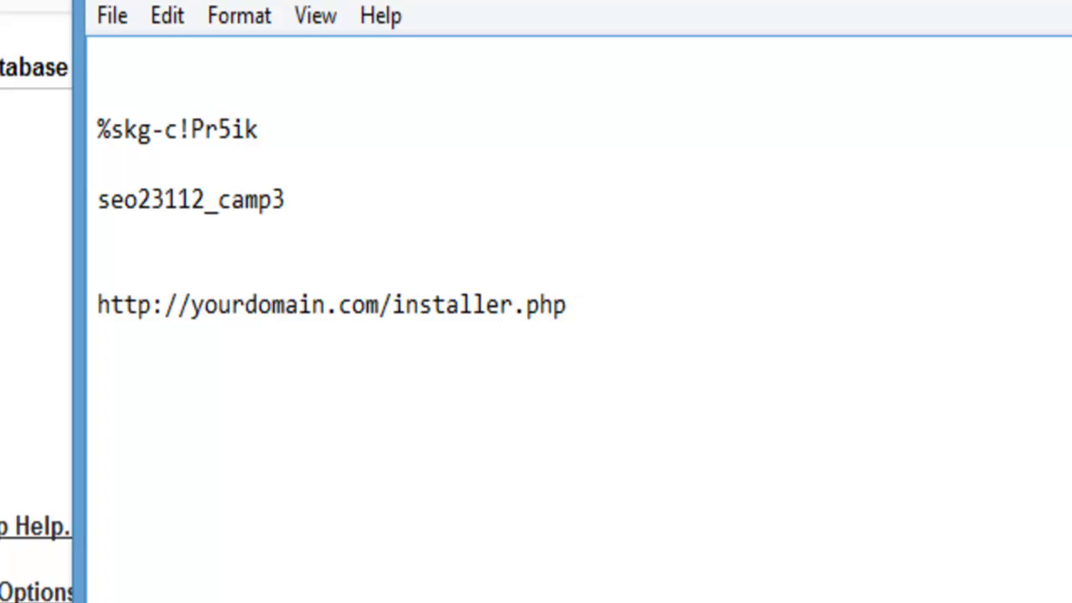
key("alt+Tab")
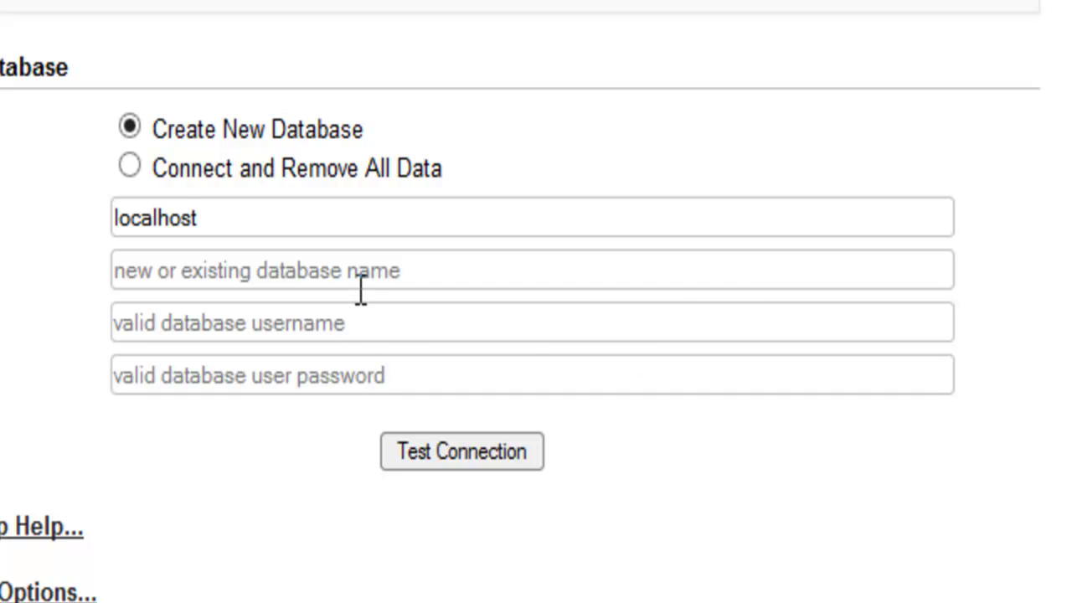
Paste seo23112_camp3 as database name and user, plus the user's password.
left_click(155, 281)
key("ctrl+v")
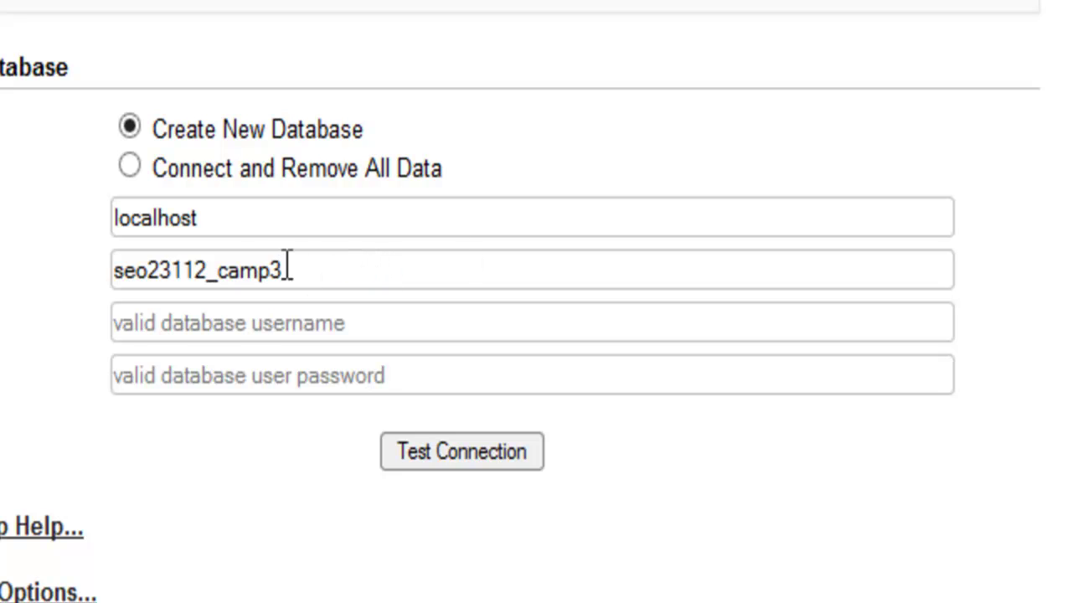
left_click(211, 316)
key("ctrl+v")
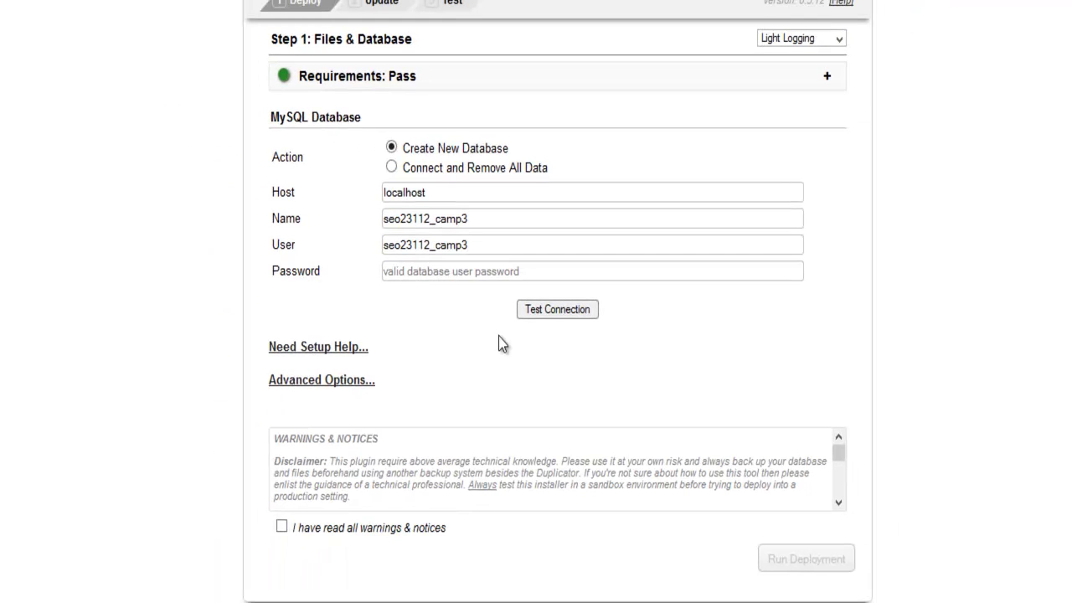
left_click(454, 271)
key("ctrl+v")
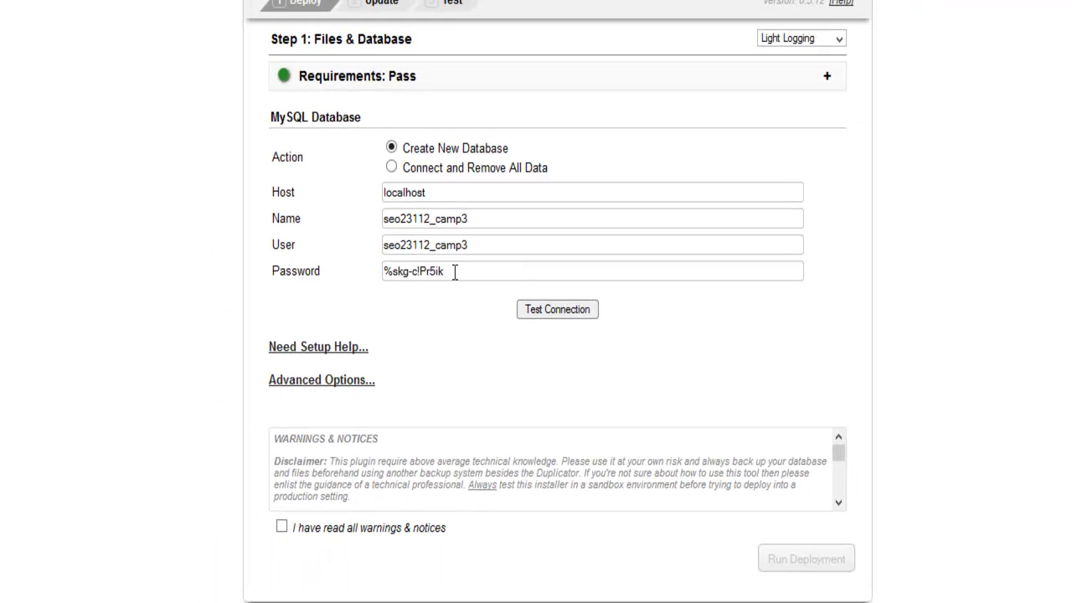
Test the connection, accept the warnings notice, and run the deployment, confirming the settings.
left_click(546, 312)
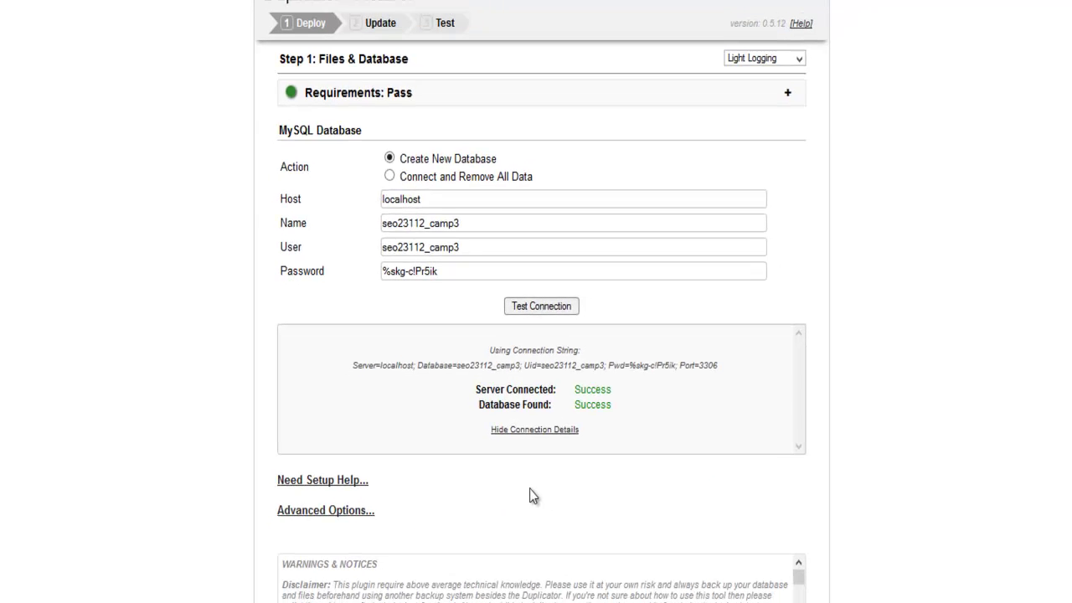
scroll(587, 400, "down", 1)
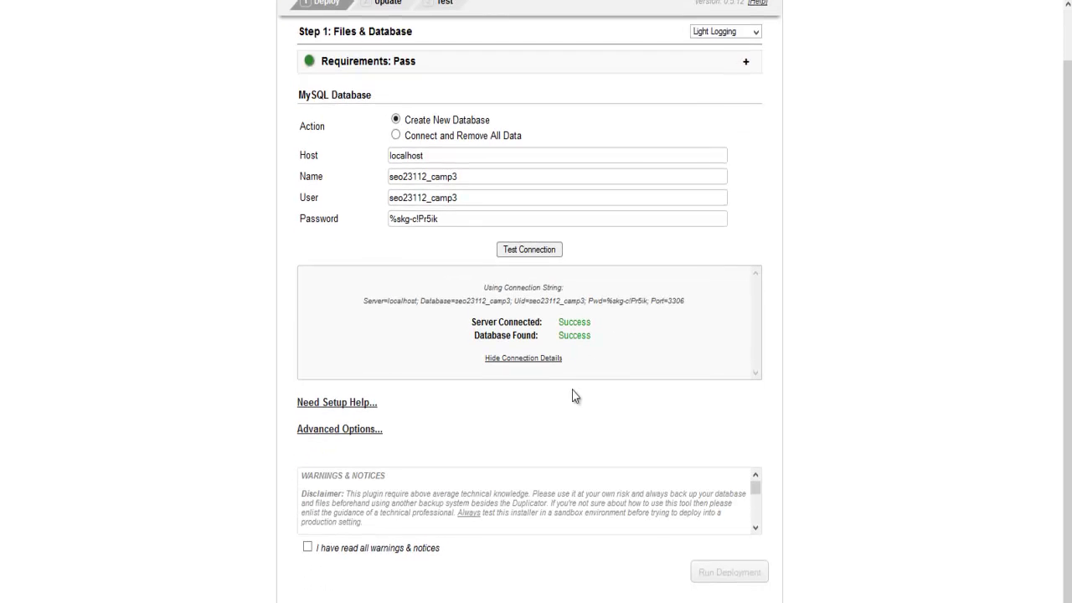
left_click(308, 545)
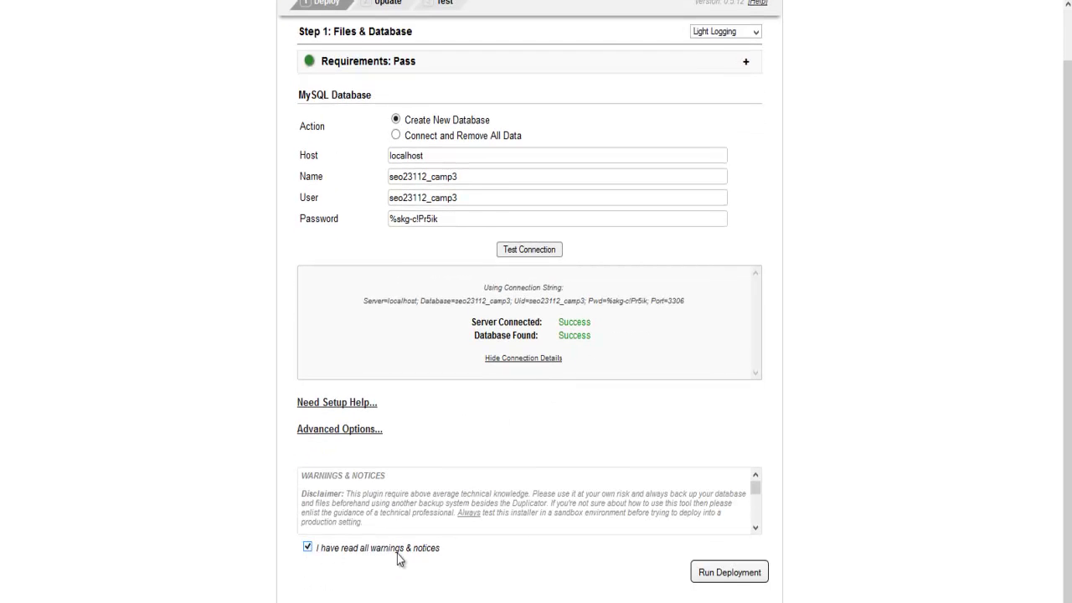
left_click(703, 573)
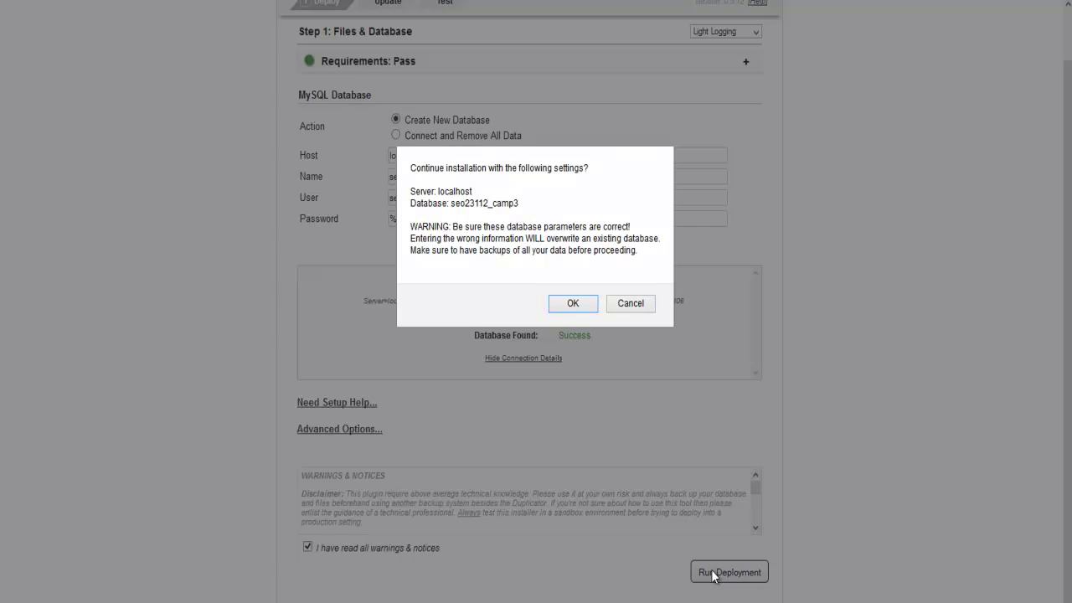
left_click(572, 304)
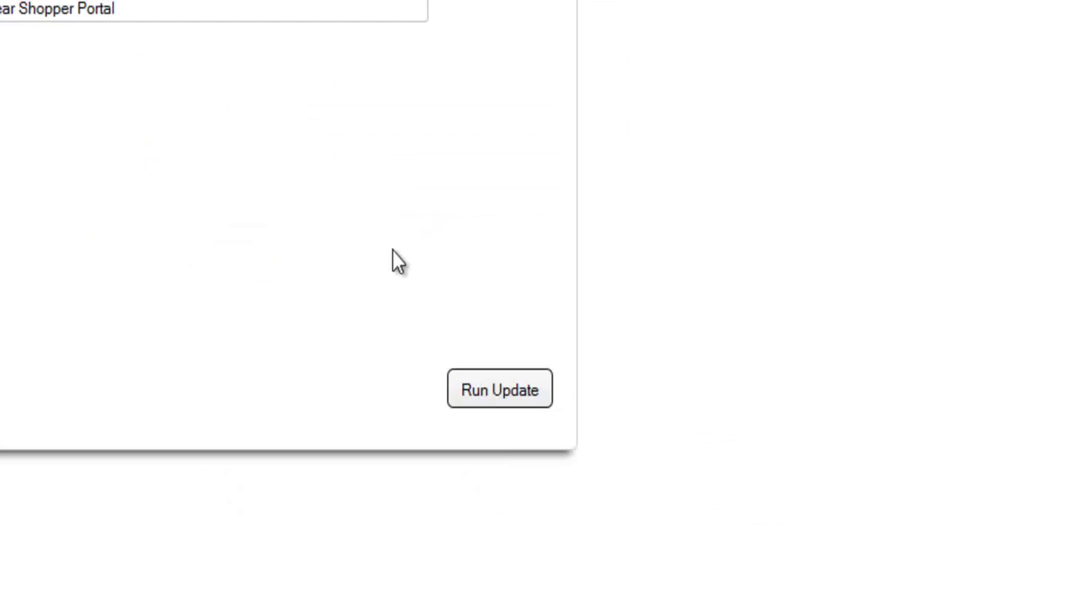
Run the Duplicator installer's update step to finish migrating the CampGear site.
left_click(490, 393)
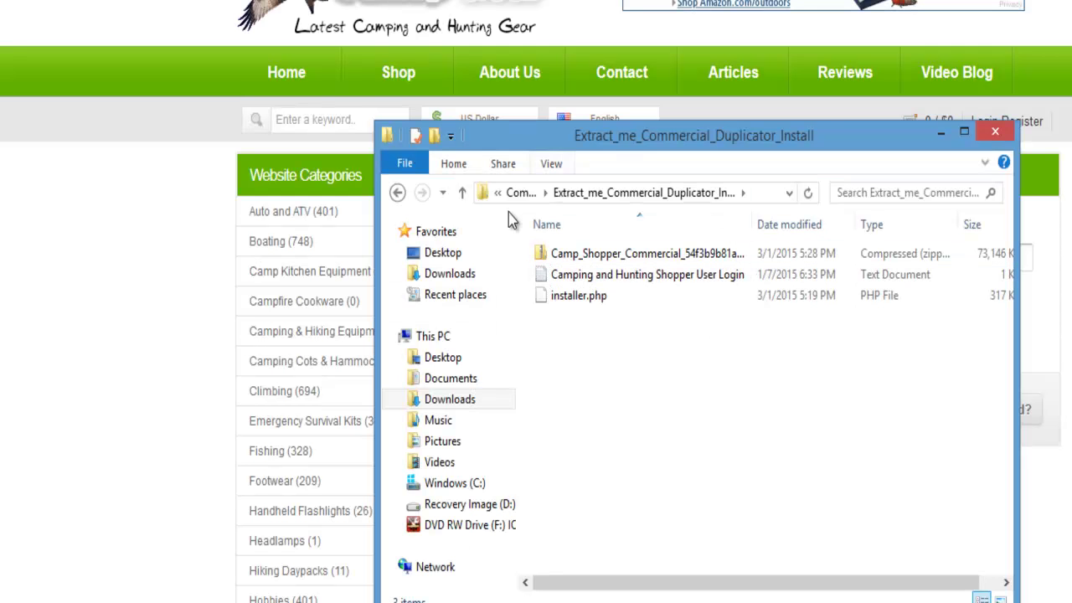
Look up the admin credentials in the 'Camping and Hunting Shopper User Login' file and log into the site.
left_click(560, 276)
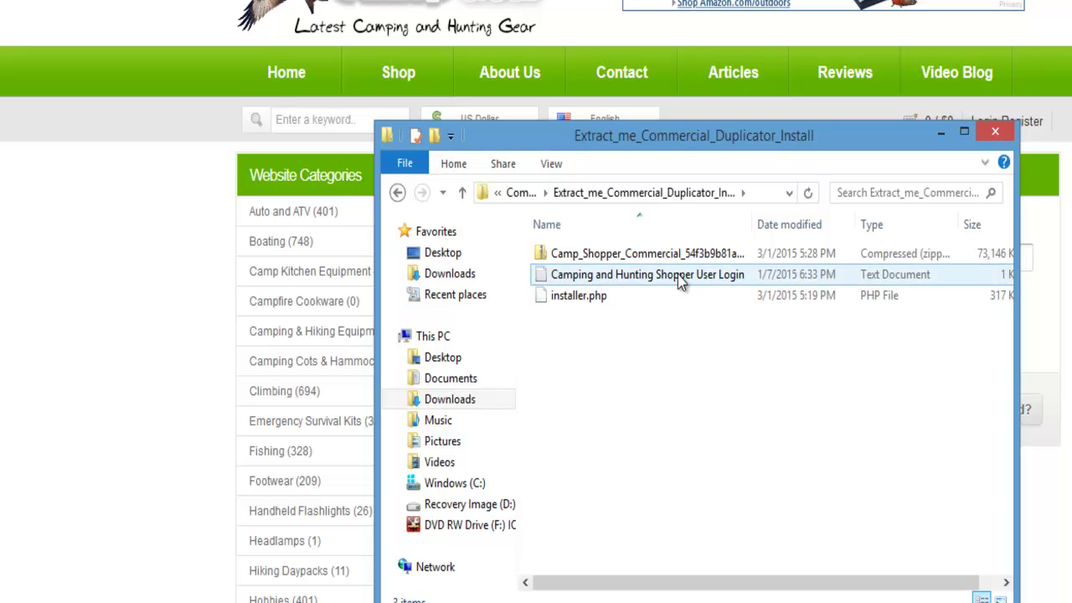
key("alt+Tab")
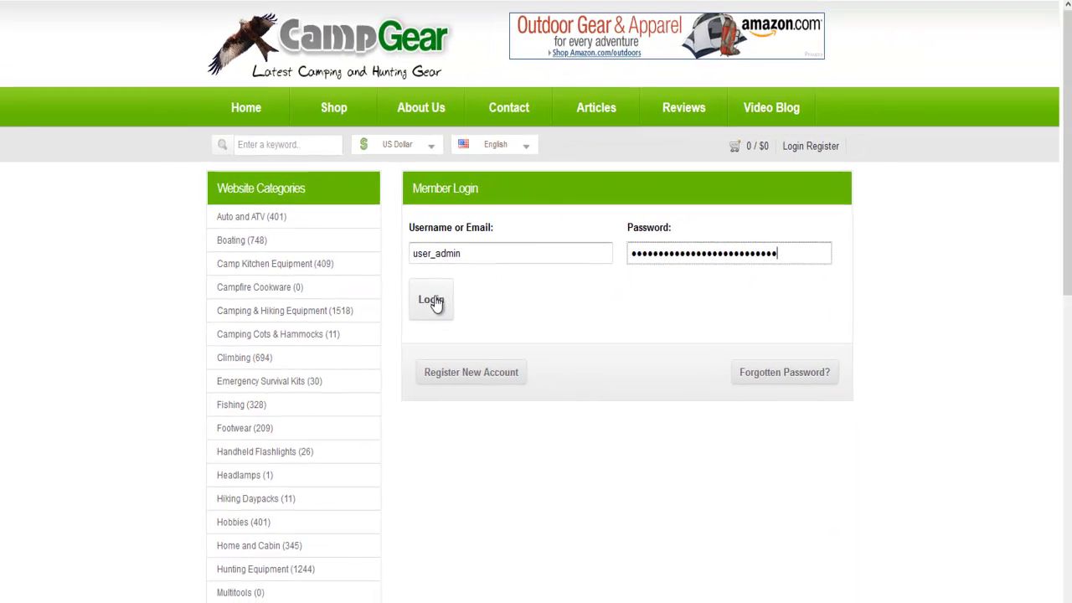
left_click(434, 302)
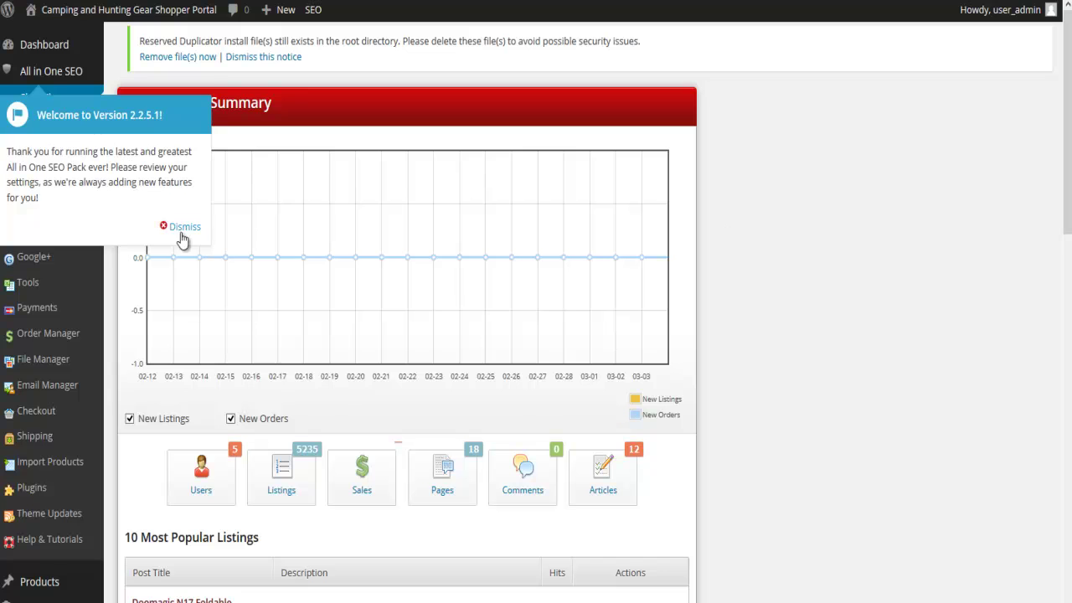
Dismiss the welcome popup, preview the live CampGear storefront in a new tab, then remove leftover Duplicator files.
left_click(181, 235)
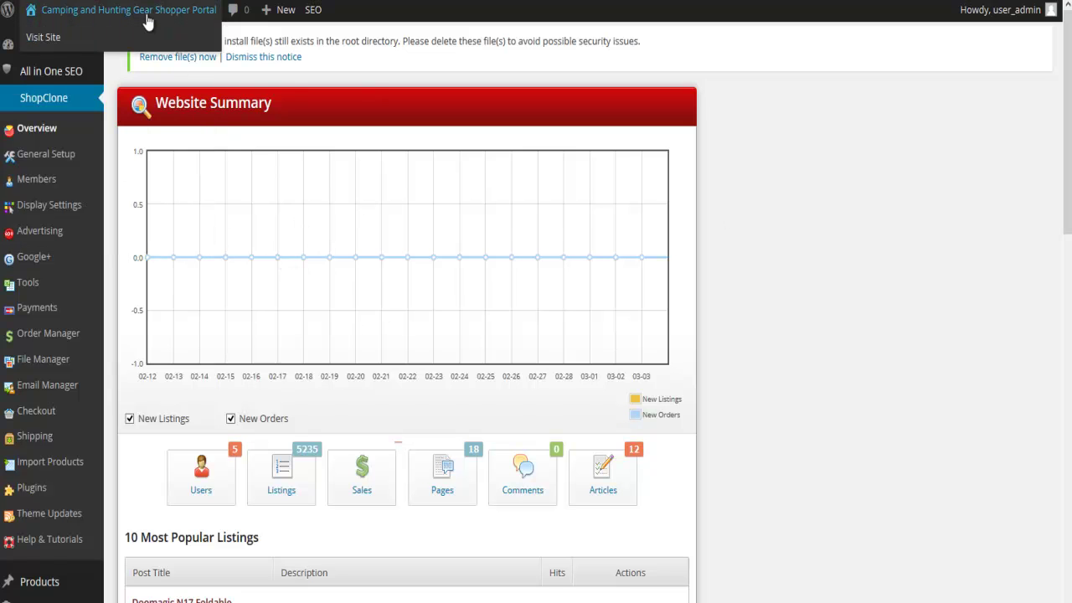
right_click(146, 22)
left_click(178, 27)
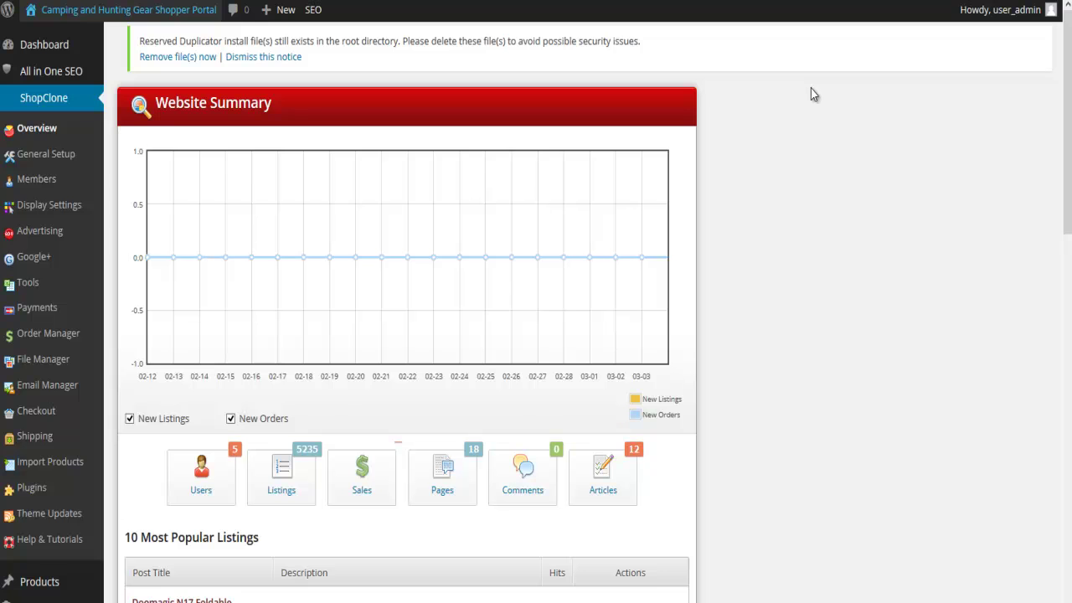
key("ctrl+Tab")
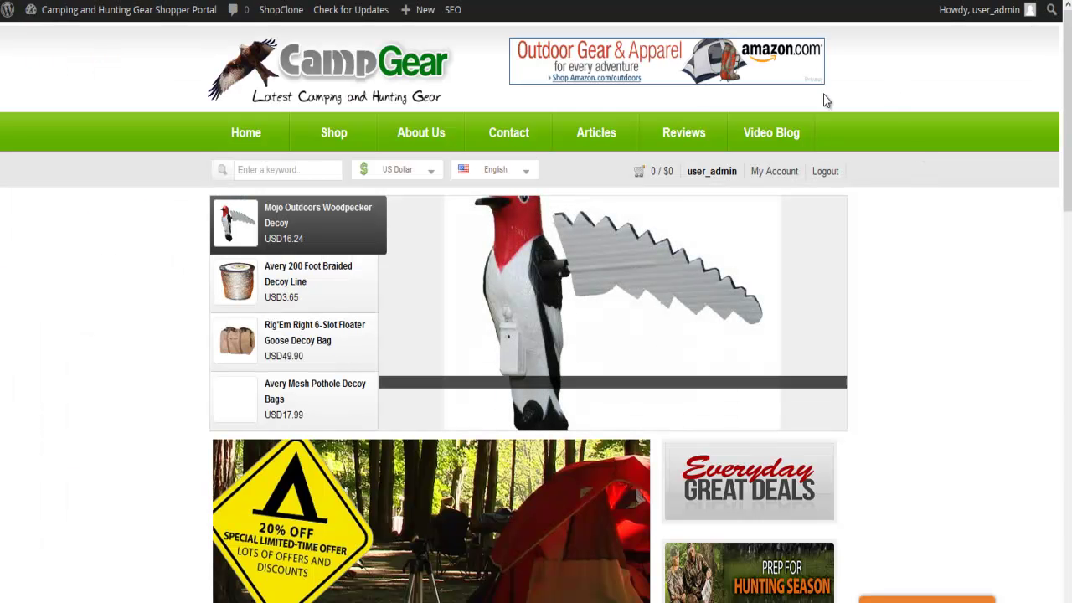
key("ctrl+Tab")
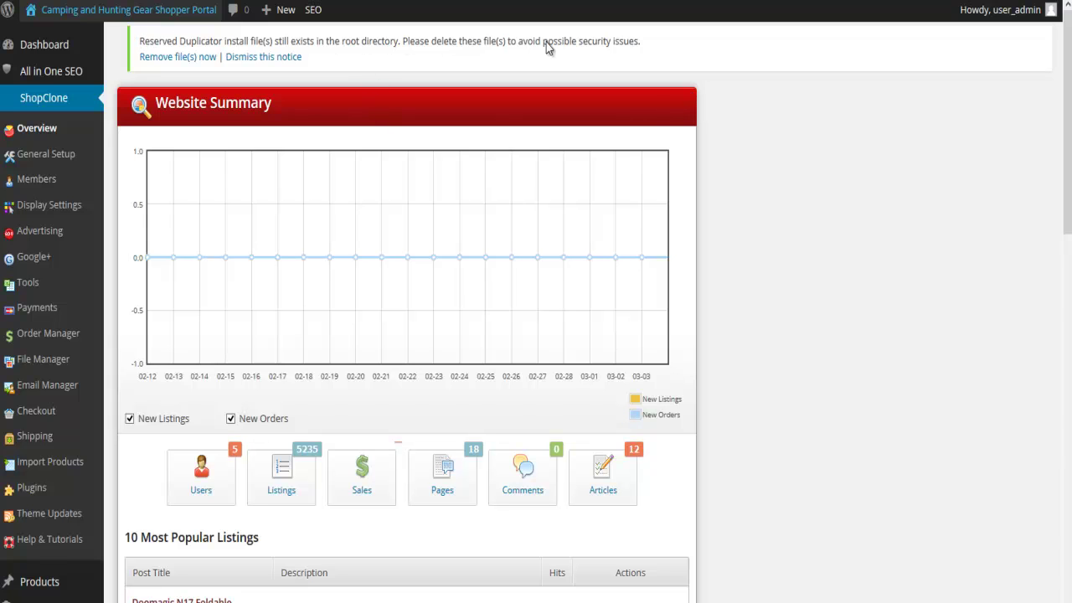
left_click(180, 59)
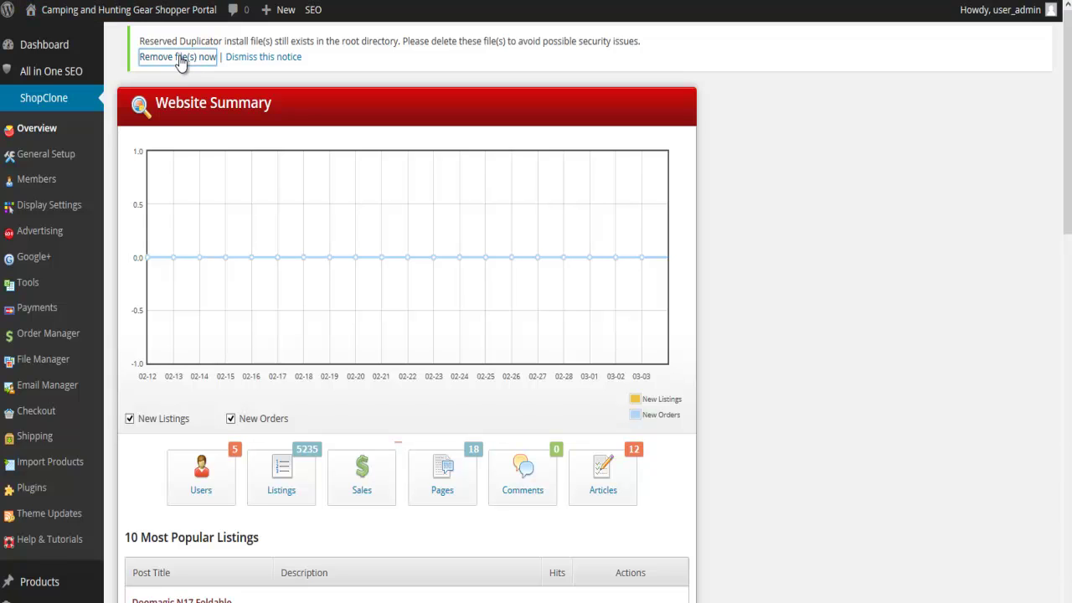